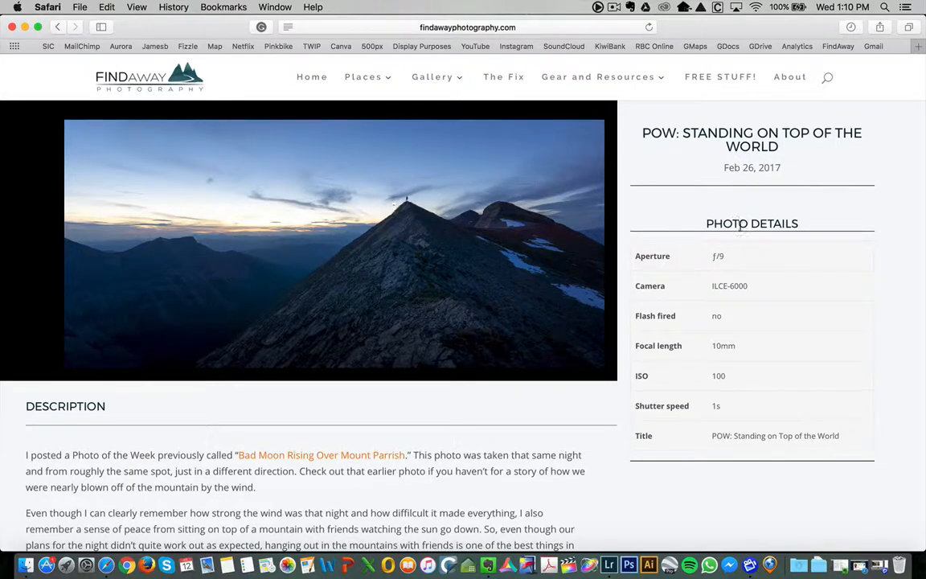
Step: Switch to Lightroom and open the unrated virtual copy of the mountain photo in the Develop module
{"action": "key", "text": "ctrl+Up"}
{"action": "left_click", "coordinate": [450, 187]}
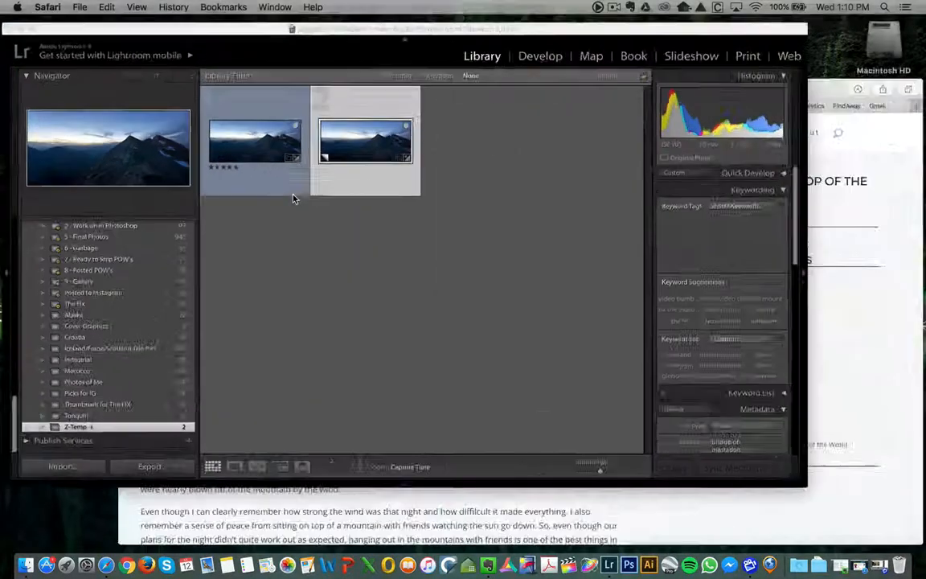
{"action": "left_click", "coordinate": [288, 147]}
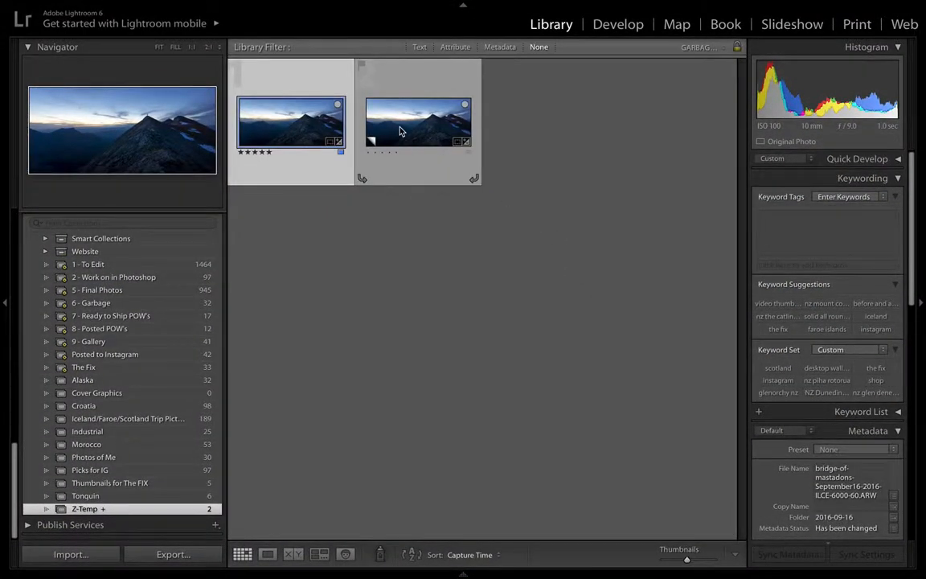
{"action": "left_click", "coordinate": [400, 131]}
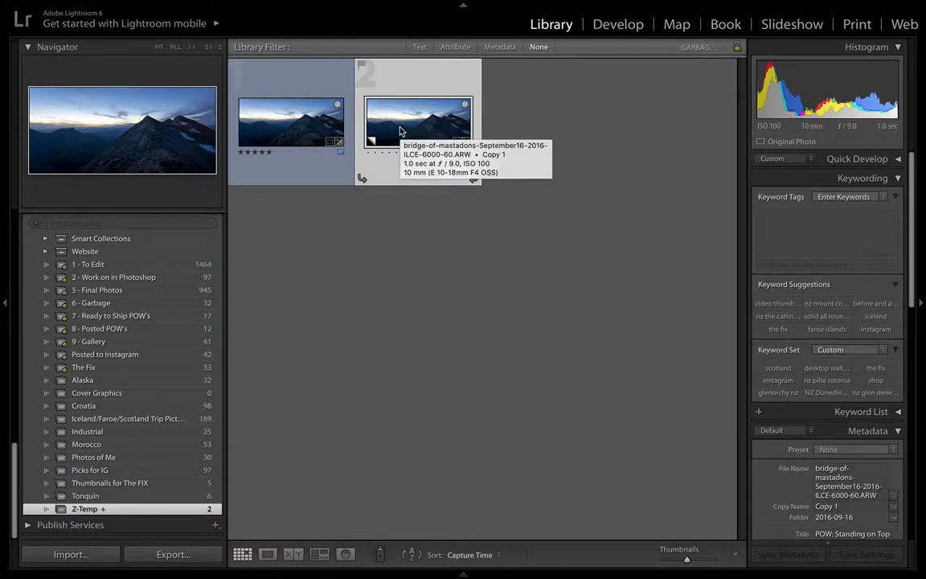
{"action": "key", "text": "d"}
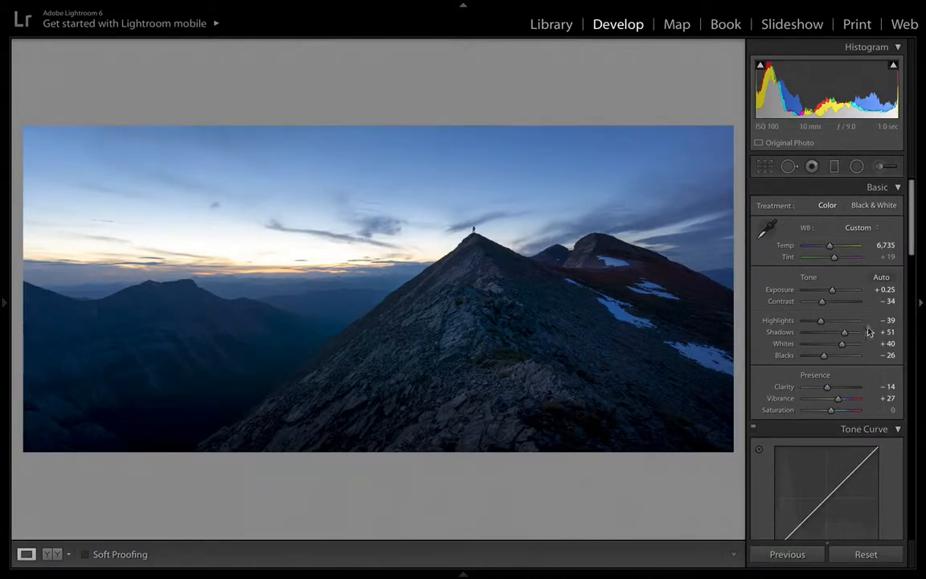
Step: Reset all develop adjustments on the virtual copy
{"action": "scroll", "coordinate": [876, 351], "scroll_direction": "down", "scroll_amount": 5}
{"action": "scroll", "coordinate": [876, 350], "scroll_direction": "down", "scroll_amount": 10}
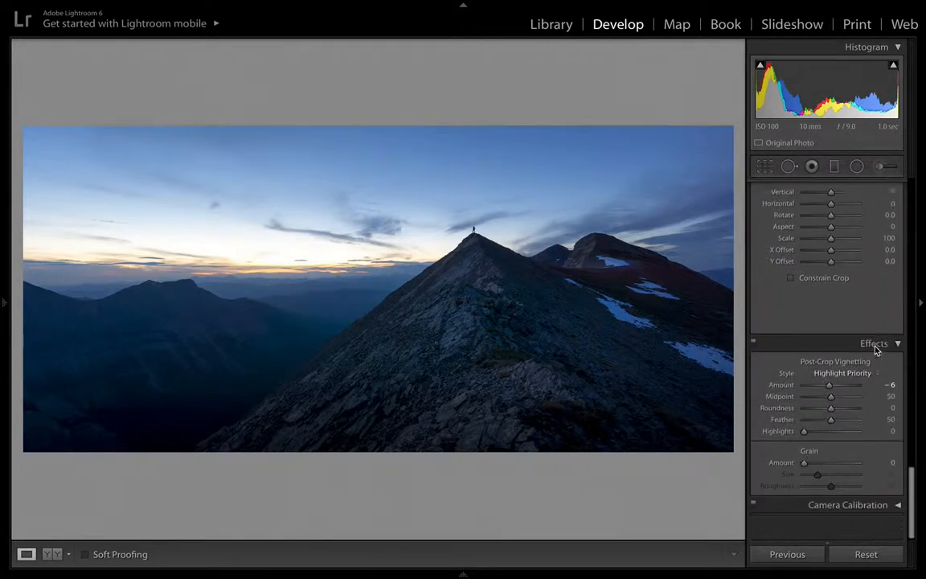
{"action": "left_click", "coordinate": [866, 554]}
{"action": "scroll", "coordinate": [844, 383], "scroll_direction": "up", "scroll_amount": 15}
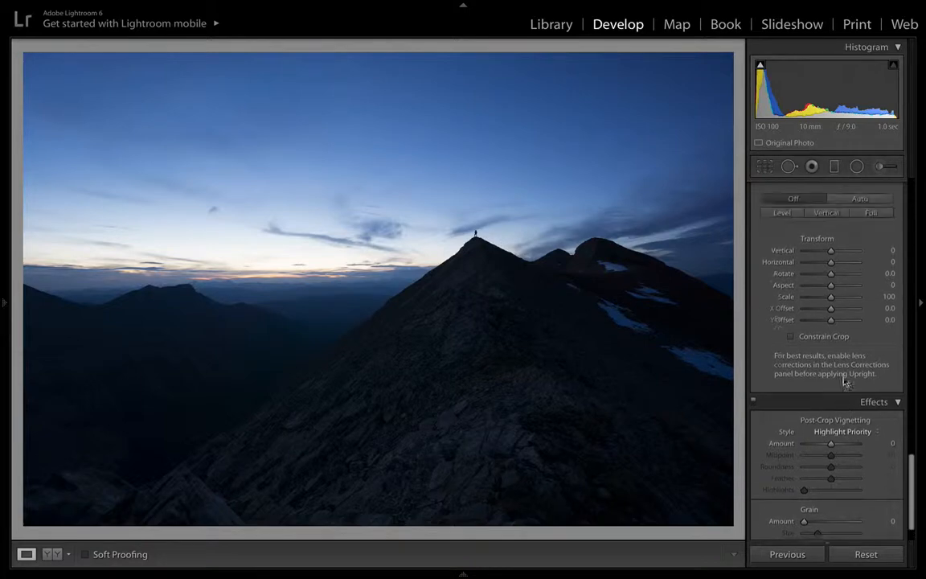
{"action": "scroll", "coordinate": [844, 382], "scroll_direction": "down", "scroll_amount": 1}
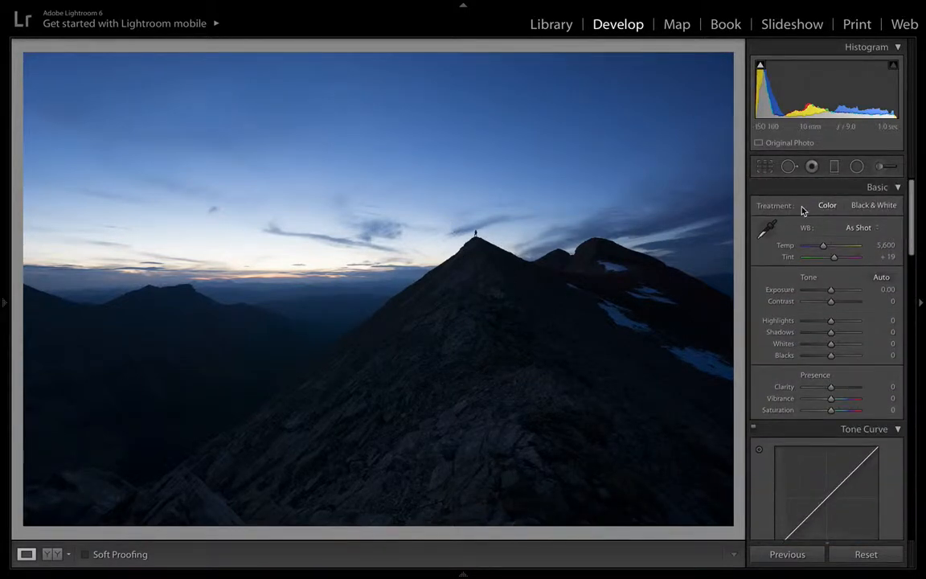
Step: Crop the photo to a wide panoramic frame by trimming the dark foreground below and the empty sky above
{"action": "left_click", "coordinate": [764, 167]}
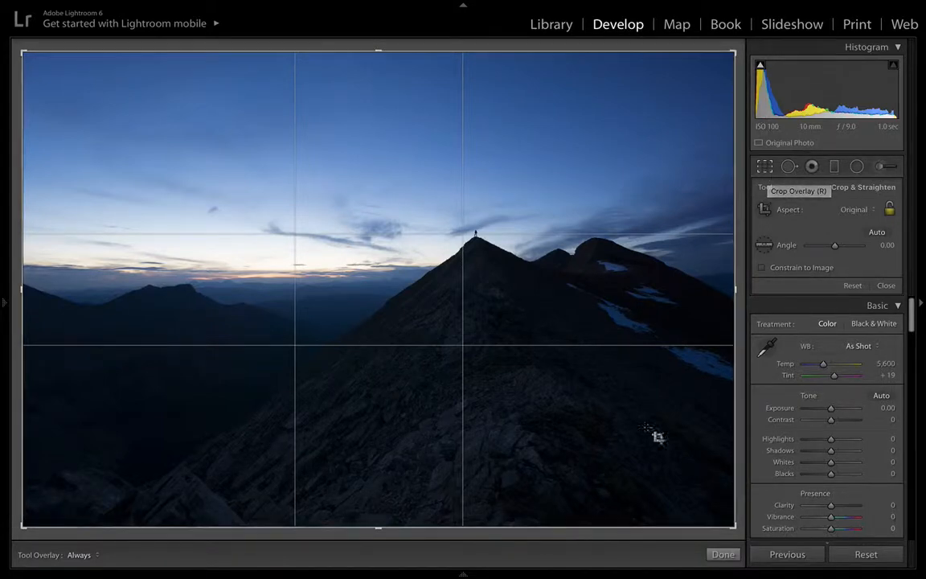
{"action": "left_click_drag", "start_coordinate": [381, 526], "coordinate": [377, 496]}
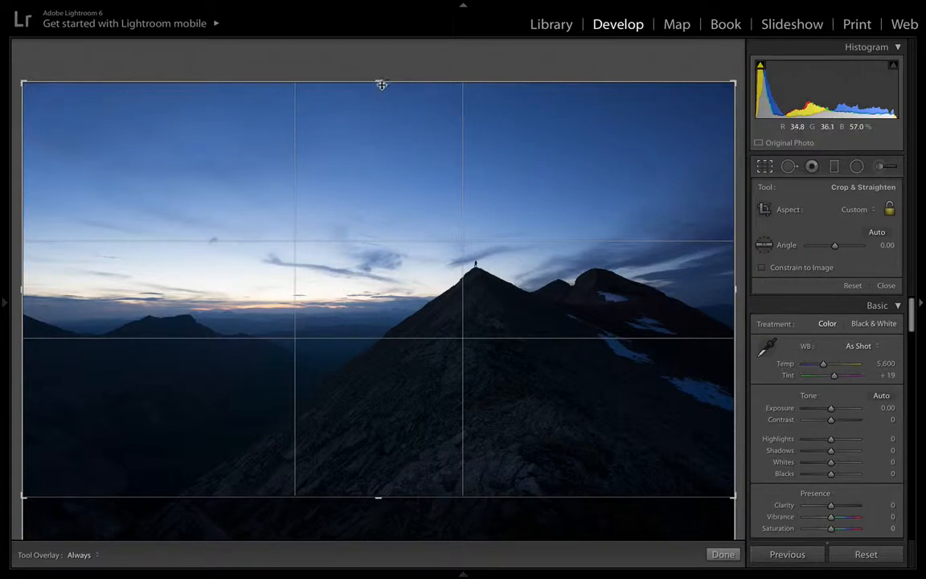
{"action": "left_click_drag", "start_coordinate": [381, 83], "coordinate": [374, 123]}
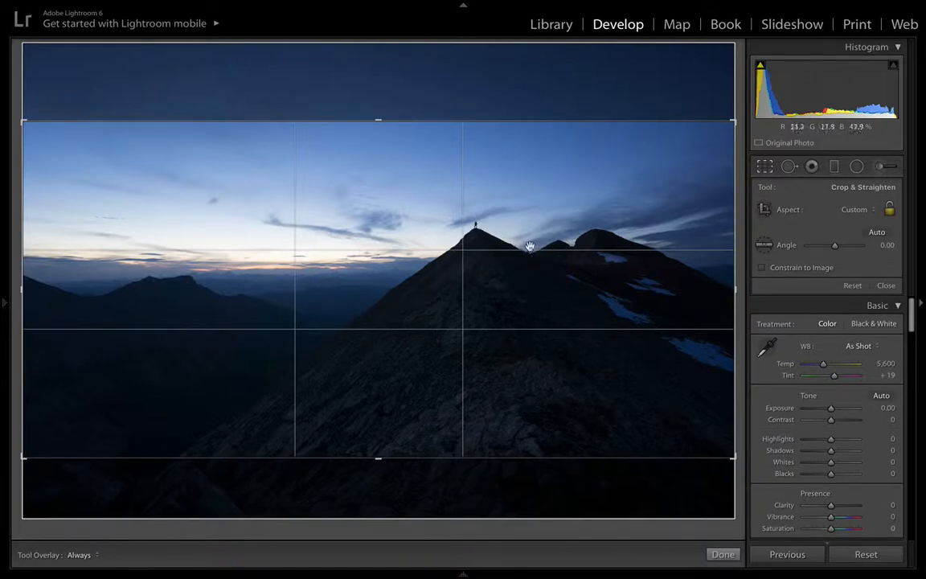
{"action": "left_click", "coordinate": [721, 554]}
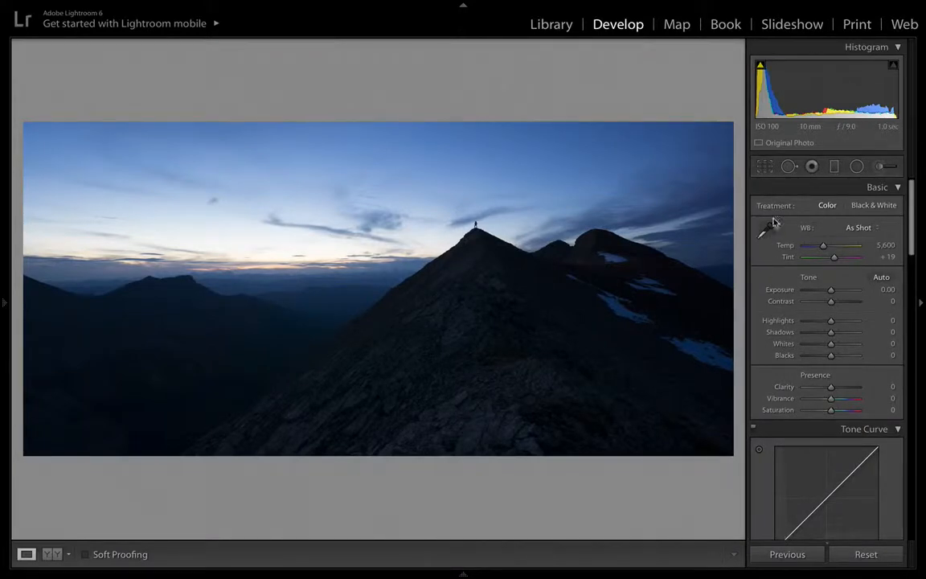
Step: Straighten the crop along the distant horizon to an angle of 1.80
{"action": "left_click", "coordinate": [764, 169]}
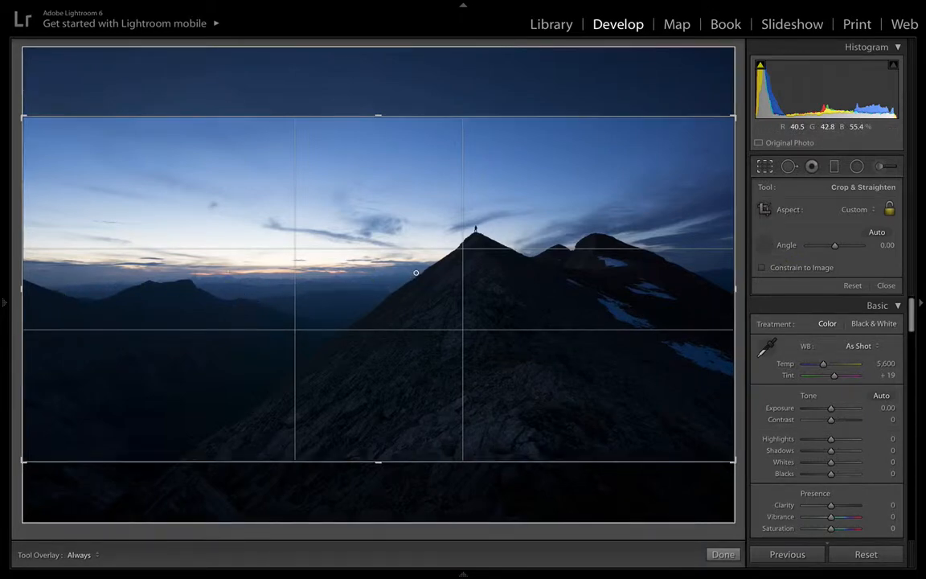
{"action": "mouse_move", "coordinate": [415, 273]}
{"action": "left_mouse_down"}
{"action": "mouse_move", "coordinate": [260, 247]}
{"action": "mouse_move", "coordinate": [167, 246]}
{"action": "mouse_move", "coordinate": [369, 265]}
{"action": "mouse_move", "coordinate": [54, 283]}
{"action": "left_mouse_up"}
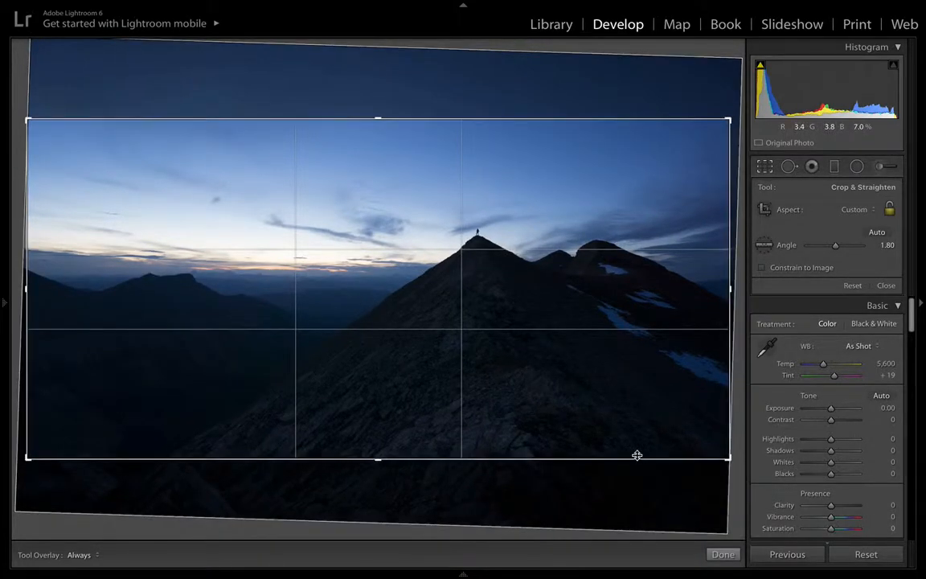
{"action": "left_click", "coordinate": [722, 554]}
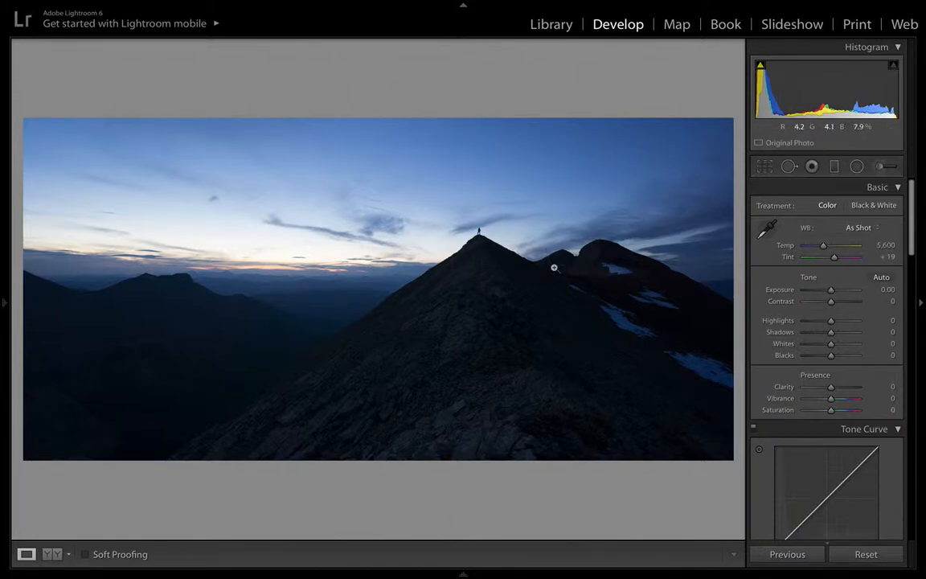
Step: Inspect the figure on the summit up close, and set Temp to 6,845 and Vibrance to +35
{"action": "left_click", "coordinate": [479, 232]}
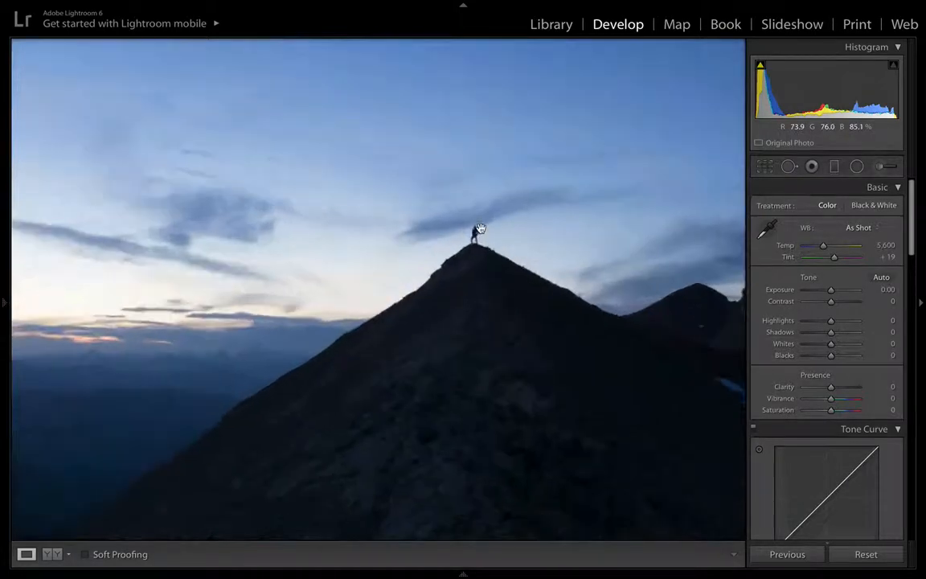
{"action": "left_click", "coordinate": [437, 241]}
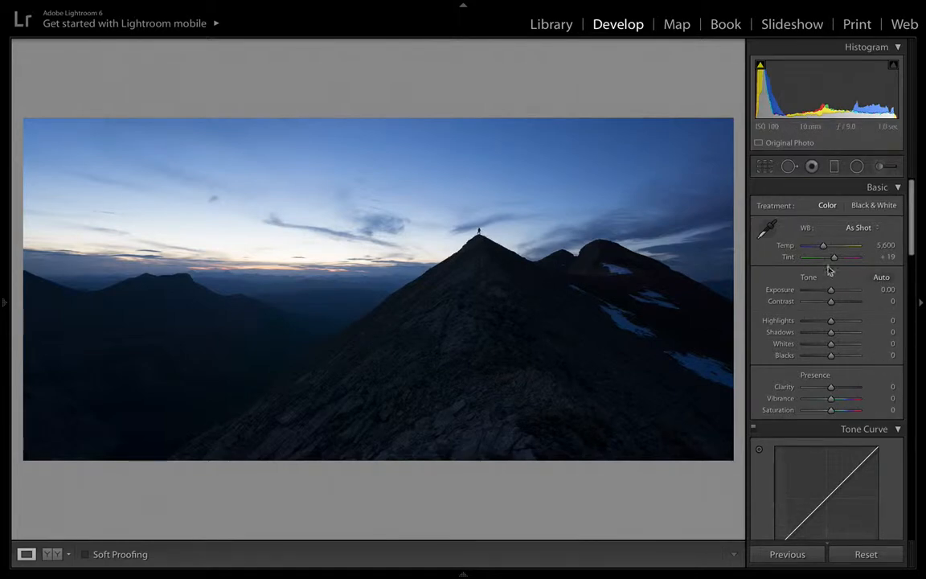
{"action": "left_click_drag", "start_coordinate": [824, 251], "coordinate": [832, 256]}
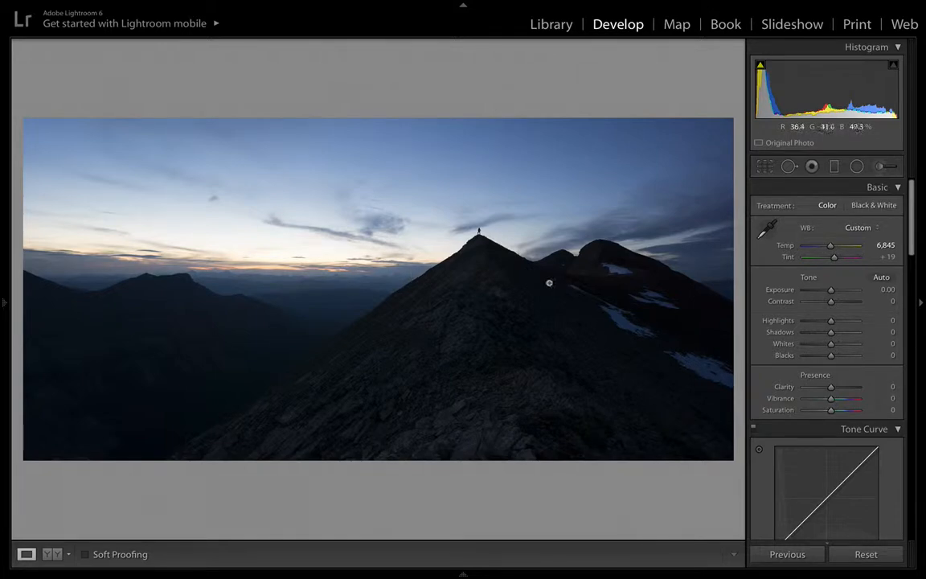
{"action": "left_click_drag", "start_coordinate": [832, 403], "coordinate": [841, 404]}
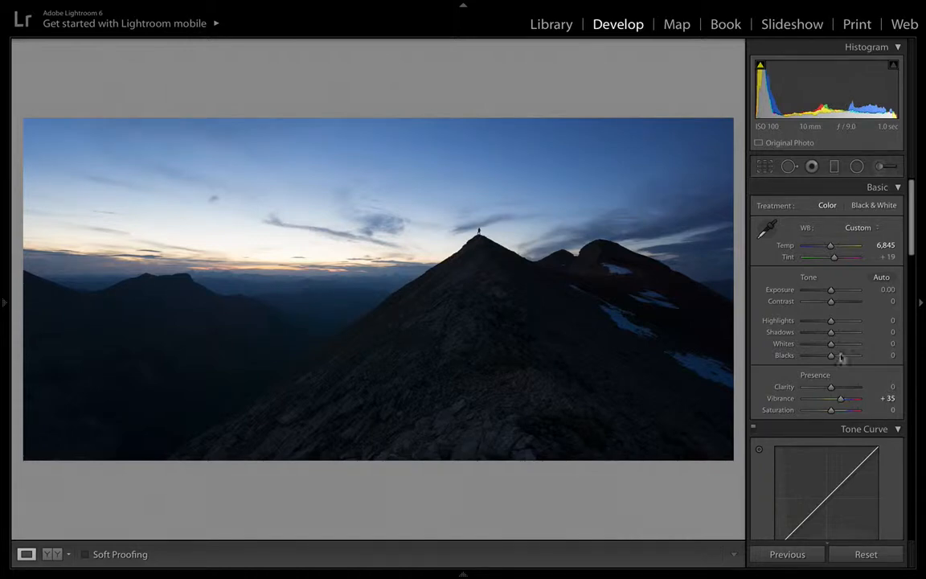
Step: Set Exposure to +0.10 and lower Contrast to −38
{"action": "left_click", "coordinate": [884, 293]}
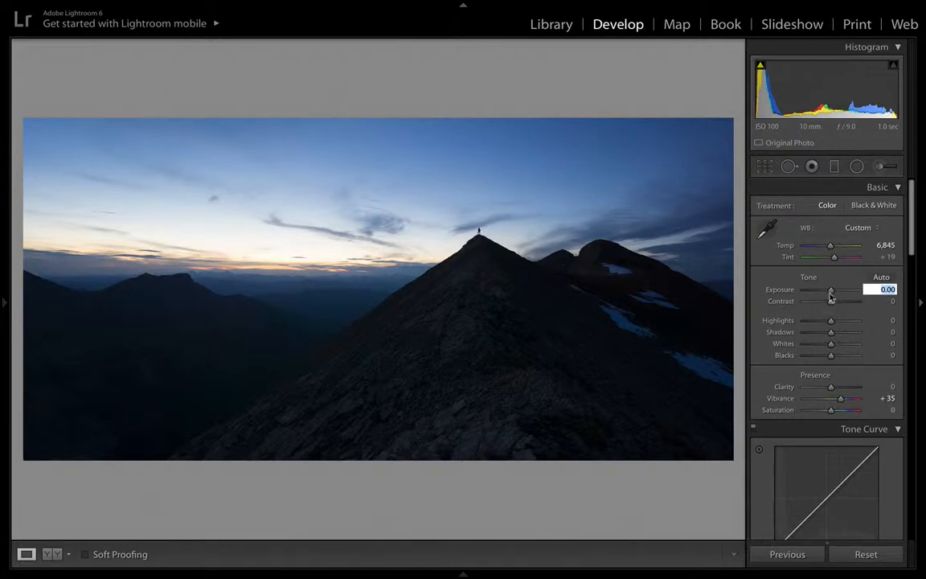
{"action": "left_click_drag", "start_coordinate": [833, 295], "coordinate": [832, 295]}
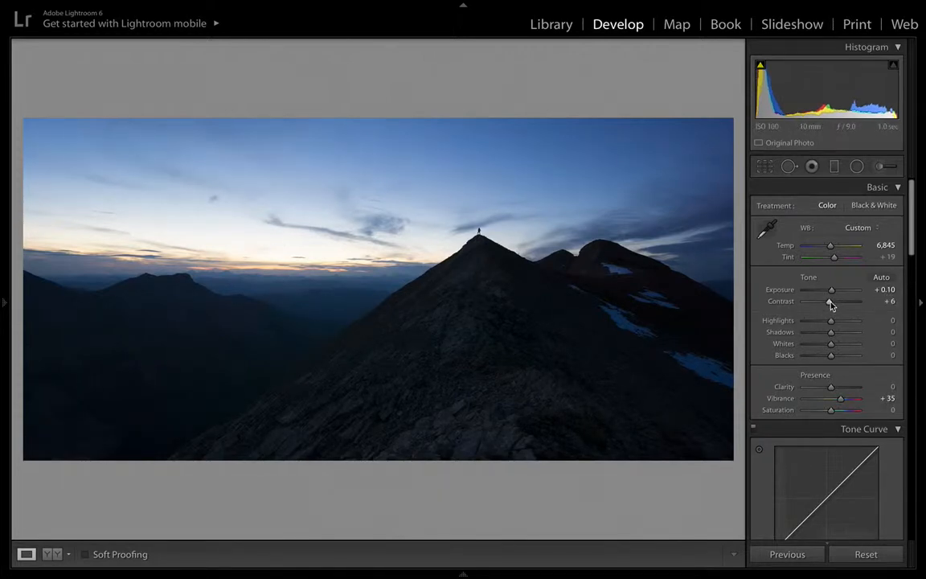
{"action": "left_click_drag", "start_coordinate": [833, 304], "coordinate": [821, 304]}
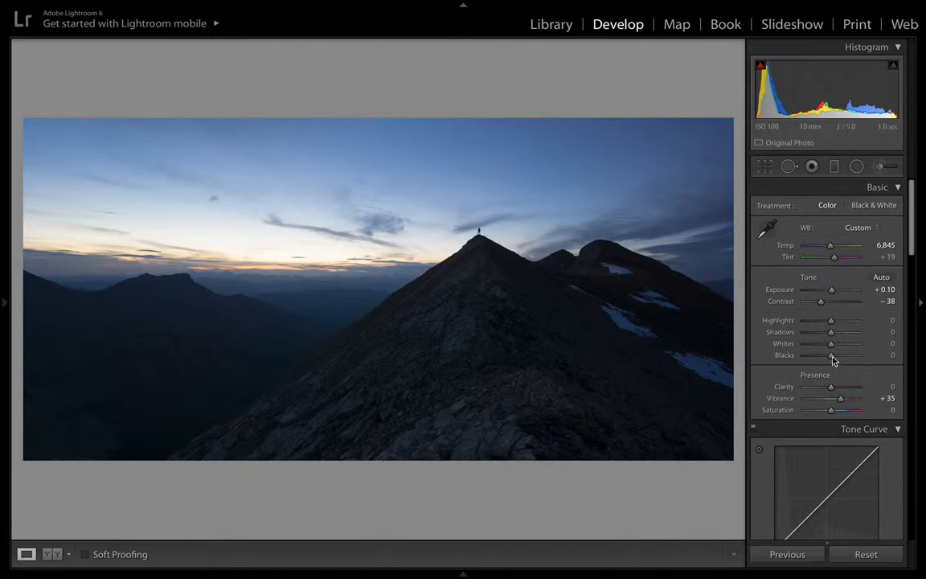
Step: Set Contrast to −52 and Blacks to −14, checking the shadow clipping overlay
{"action": "left_click_drag", "start_coordinate": [832, 360], "coordinate": [830, 360]}
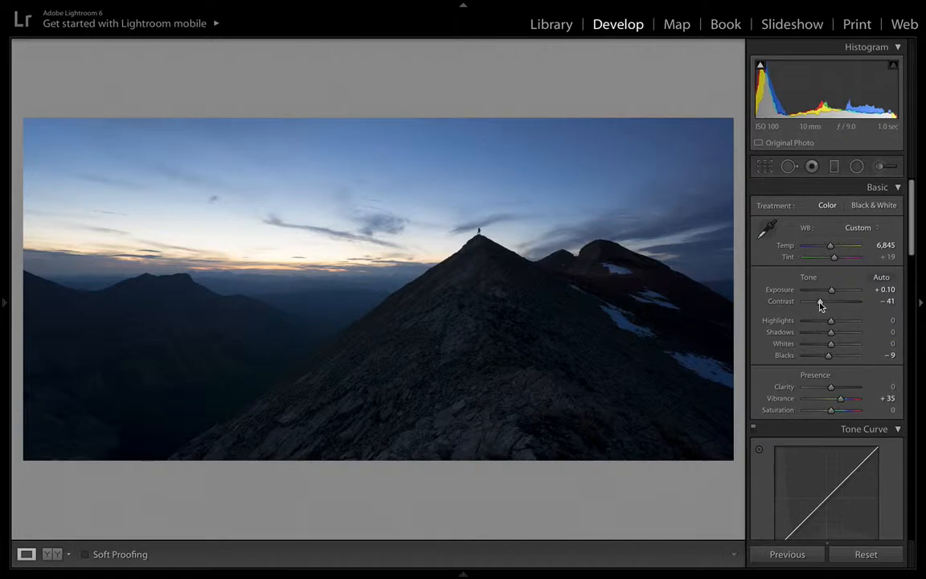
{"action": "left_click_drag", "start_coordinate": [820, 306], "coordinate": [816, 305]}
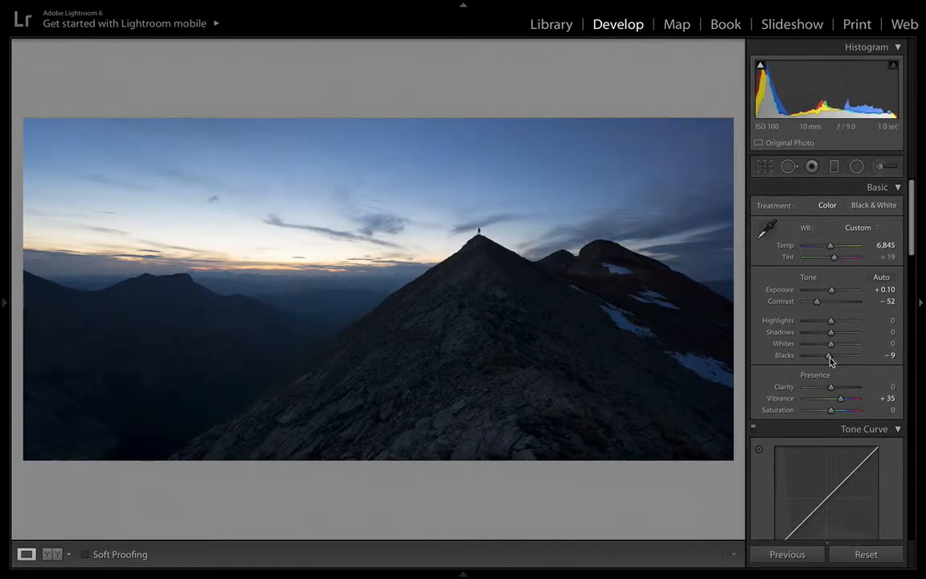
{"action": "left_click_drag", "start_coordinate": [830, 361], "coordinate": [827, 361]}
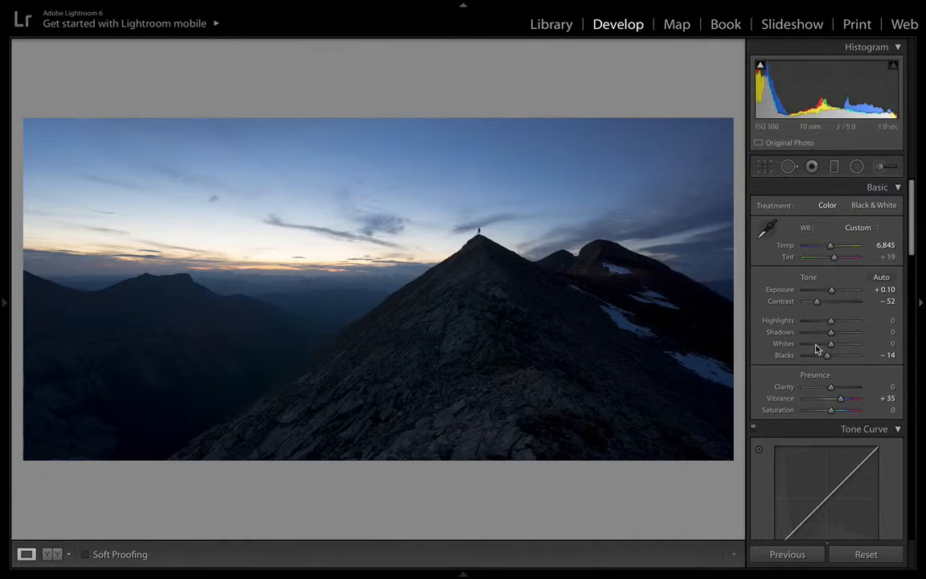
{"action": "left_click", "coordinate": [760, 67]}
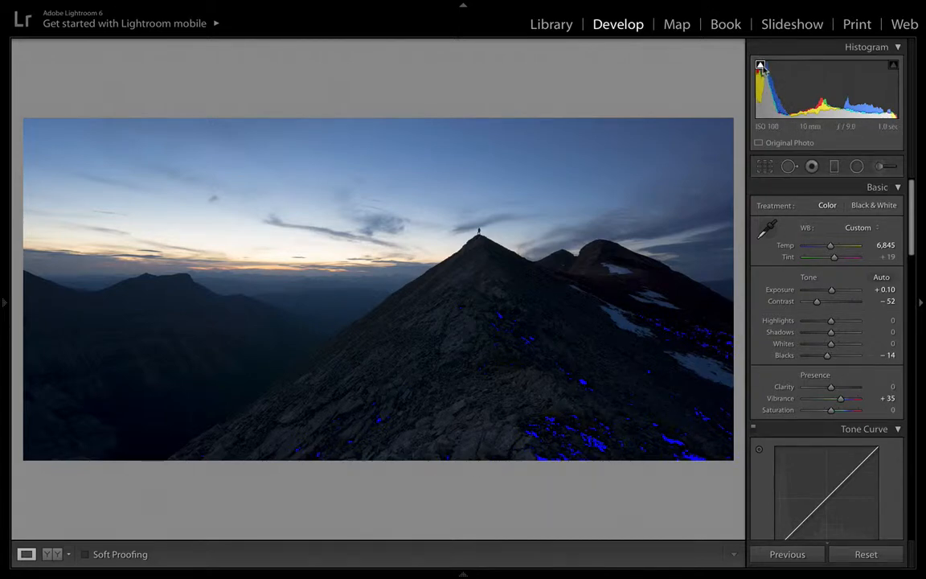
{"action": "left_click", "coordinate": [761, 67]}
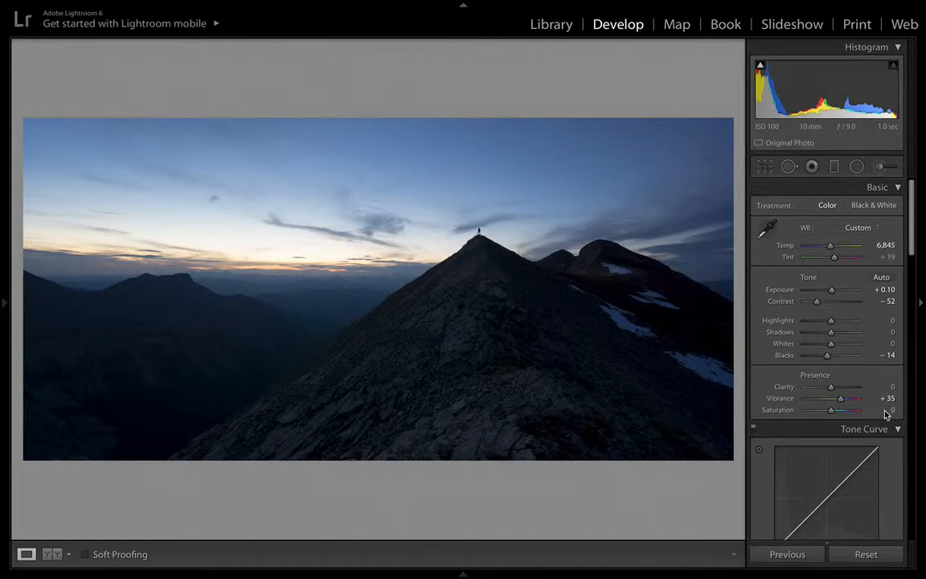
Step: Balance the tonal range with Highlights −10, Shadows +17, Whites +15 and Blacks −19
{"action": "mouse_move", "coordinate": [832, 325]}
{"action": "left_mouse_down"}
{"action": "mouse_move", "coordinate": [847, 323]}
{"action": "mouse_move", "coordinate": [822, 329]}
{"action": "left_mouse_up"}
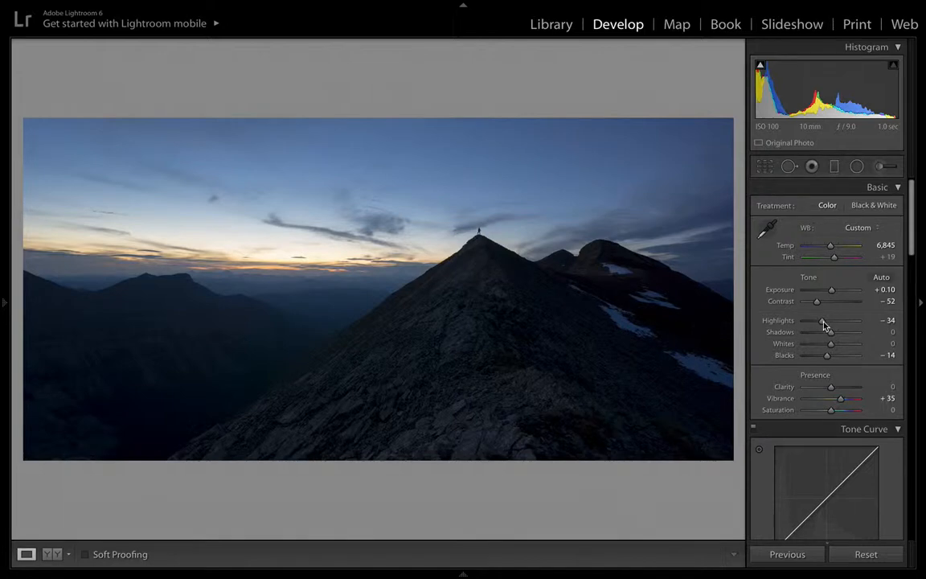
{"action": "left_click_drag", "start_coordinate": [824, 324], "coordinate": [831, 328]}
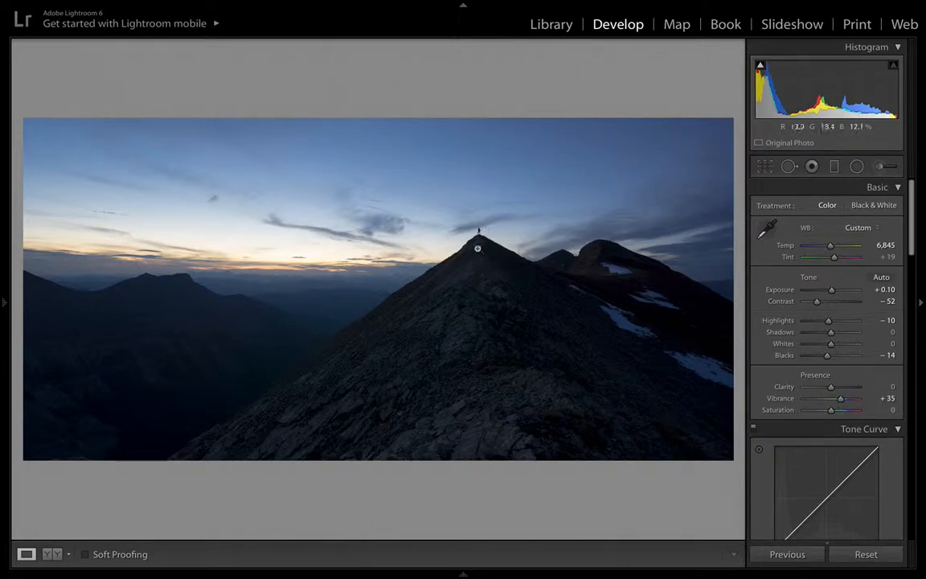
{"action": "left_click_drag", "start_coordinate": [830, 335], "coordinate": [836, 335]}
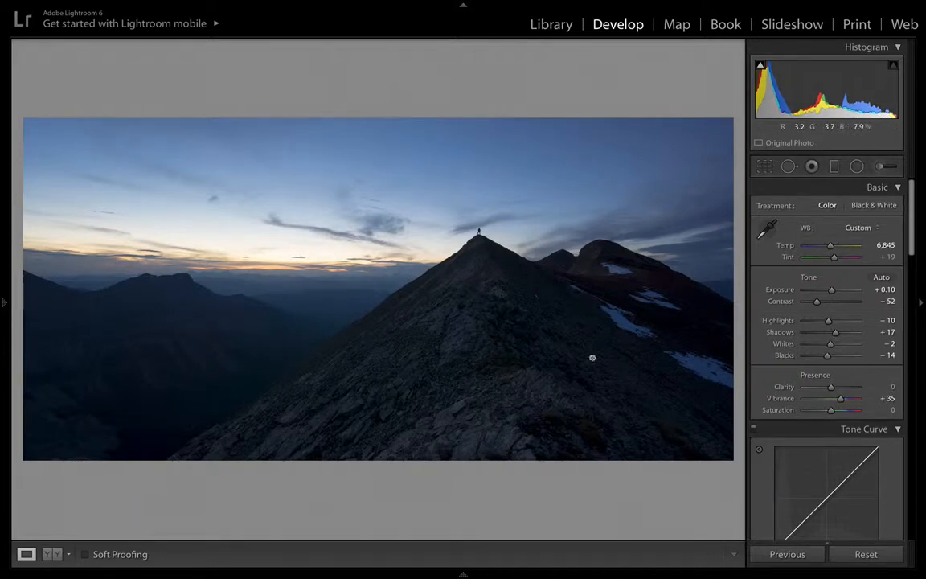
{"action": "mouse_move", "coordinate": [829, 347]}
{"action": "left_mouse_down"}
{"action": "mouse_move", "coordinate": [856, 347]}
{"action": "mouse_move", "coordinate": [834, 347]}
{"action": "left_mouse_up"}
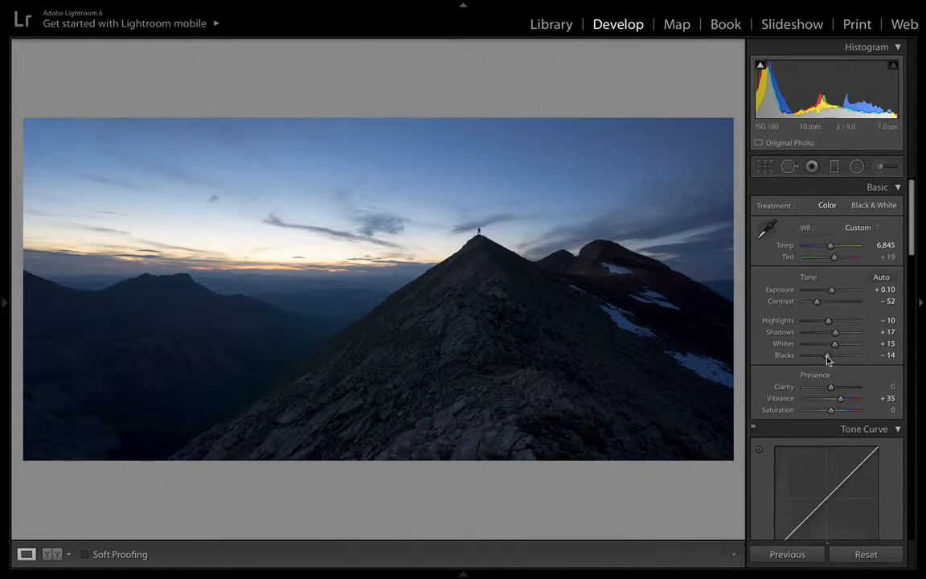
{"action": "left_click_drag", "start_coordinate": [827, 359], "coordinate": [825, 358]}
Step: Set Clarity to +9
{"action": "scroll", "coordinate": [866, 351], "scroll_direction": "down", "scroll_amount": 1}
{"action": "scroll", "coordinate": [866, 351], "scroll_direction": "down", "scroll_amount": 1}
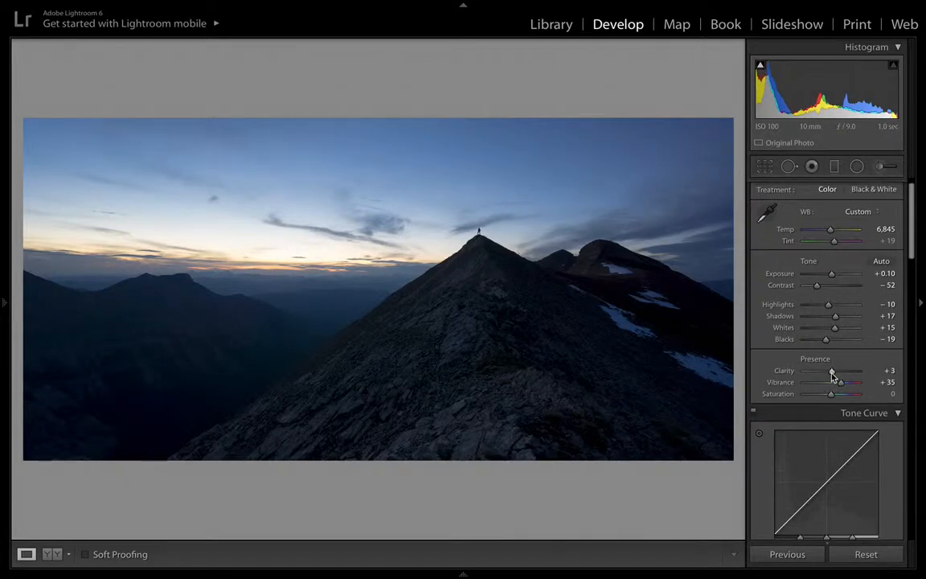
{"action": "left_click_drag", "start_coordinate": [832, 376], "coordinate": [834, 378]}
{"action": "scroll", "coordinate": [838, 371], "scroll_direction": "up", "scroll_amount": 1}
Step: Set the HSL saturation to Orange +38, Yellow +18 and Blue +14, and compare the photo before and after
{"action": "scroll", "coordinate": [838, 371], "scroll_direction": "down", "scroll_amount": 5}
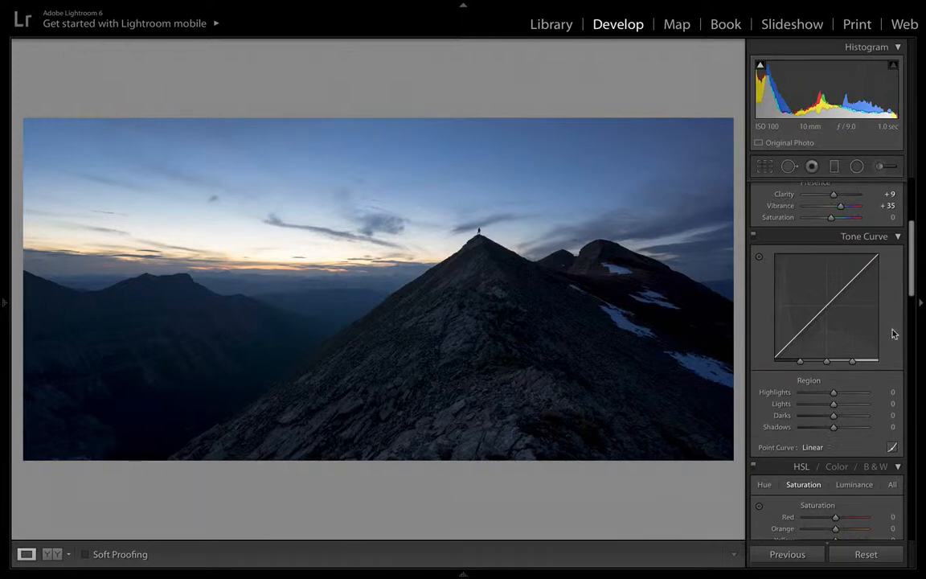
{"action": "scroll", "coordinate": [893, 349], "scroll_direction": "down", "scroll_amount": 2}
{"action": "scroll", "coordinate": [893, 355], "scroll_direction": "down", "scroll_amount": 4}
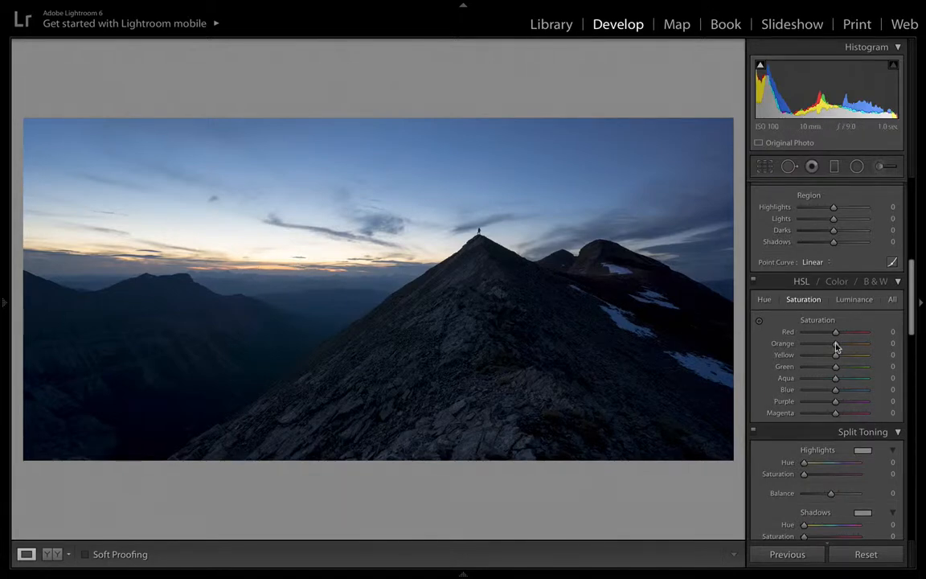
{"action": "left_click_drag", "start_coordinate": [835, 346], "coordinate": [840, 372]}
{"action": "mouse_move", "coordinate": [836, 390]}
{"action": "left_mouse_down"}
{"action": "mouse_move", "coordinate": [806, 389]}
{"action": "mouse_move", "coordinate": [839, 390]}
{"action": "left_mouse_up"}
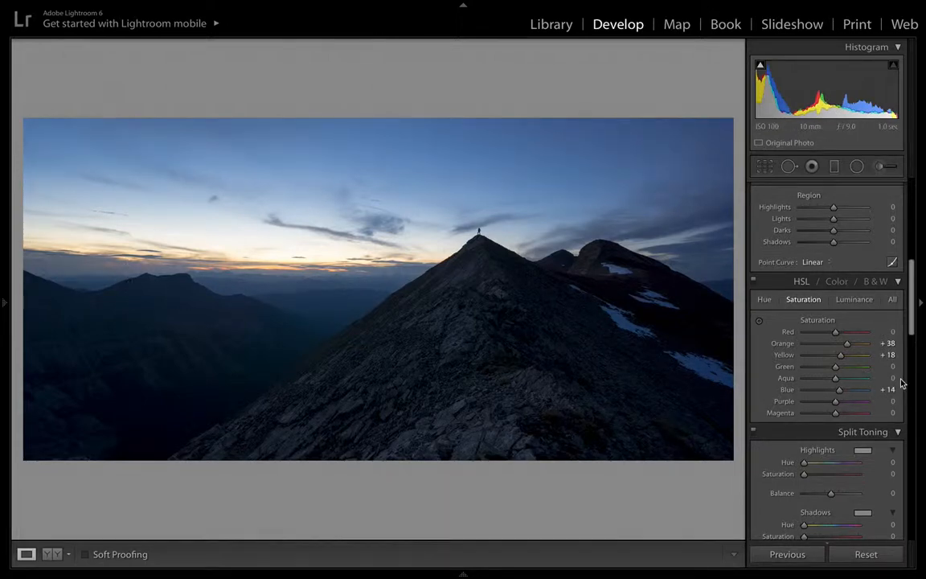
{"action": "key", "text": "y"}
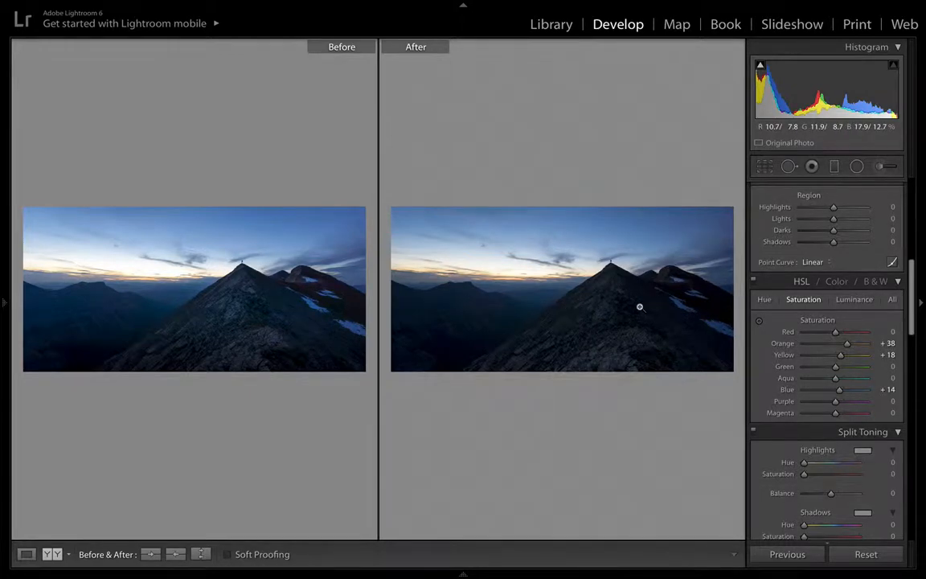
Step: Sharpen the photo with Amount 79, Radius 1.4, Detail 48 and Masking 49, and set Luminance noise reduction to 17
{"action": "key", "text": "y"}
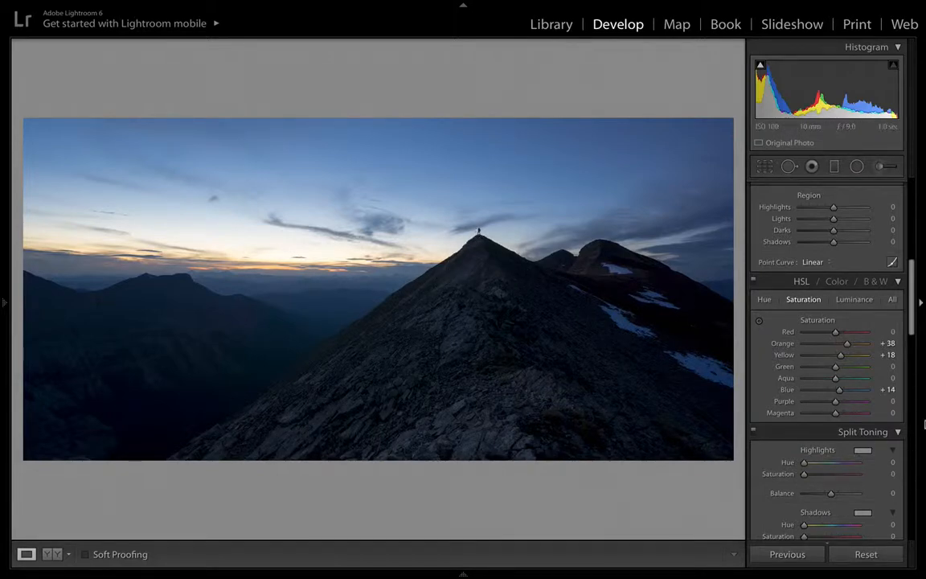
{"action": "scroll", "coordinate": [848, 367], "scroll_direction": "down", "scroll_amount": 5}
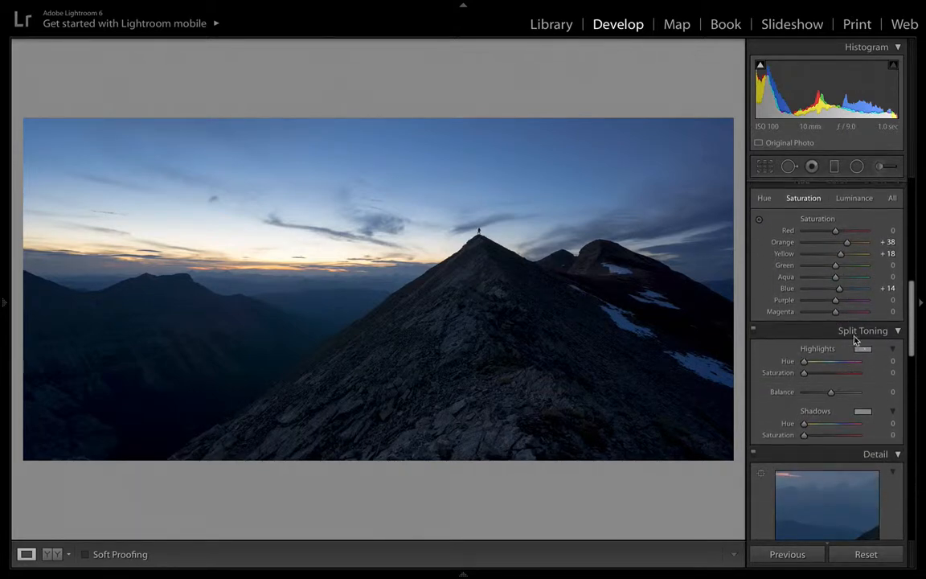
{"action": "scroll", "coordinate": [866, 386], "scroll_direction": "down", "scroll_amount": 6}
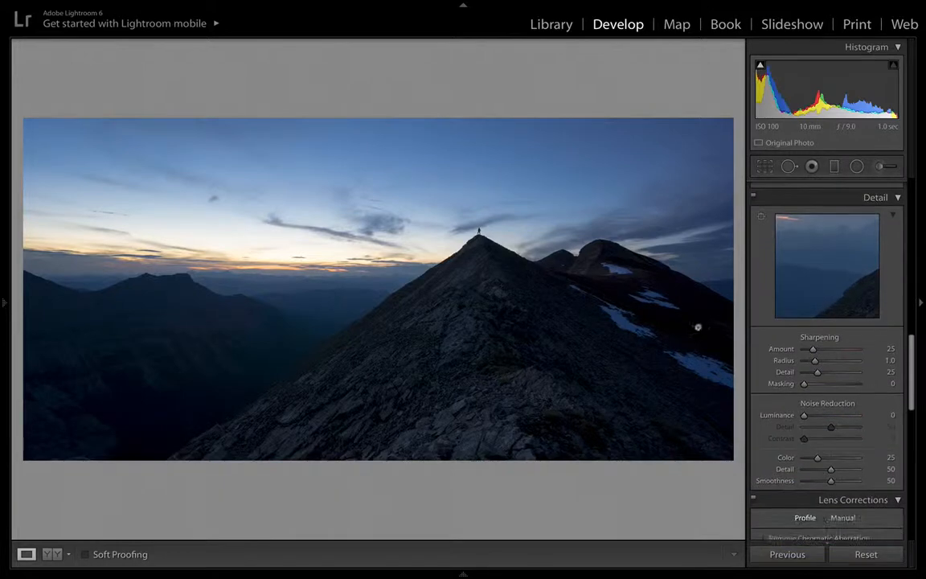
{"action": "left_click", "coordinate": [491, 234]}
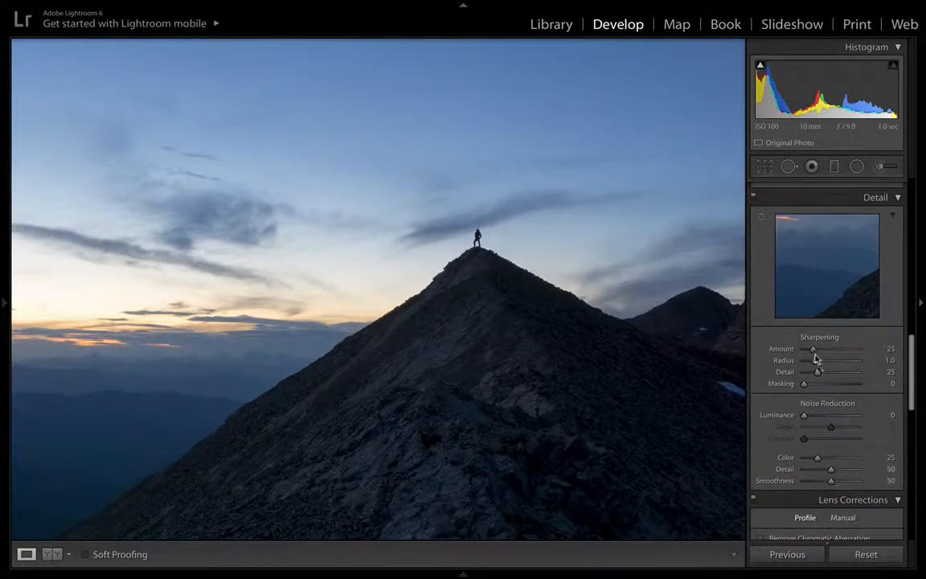
{"action": "left_click_drag", "start_coordinate": [813, 354], "coordinate": [831, 351]}
{"action": "left_click_drag", "start_coordinate": [814, 363], "coordinate": [832, 375]}
{"action": "left_click_drag", "start_coordinate": [803, 384], "coordinate": [833, 388]}
{"action": "key", "text": "alt"}
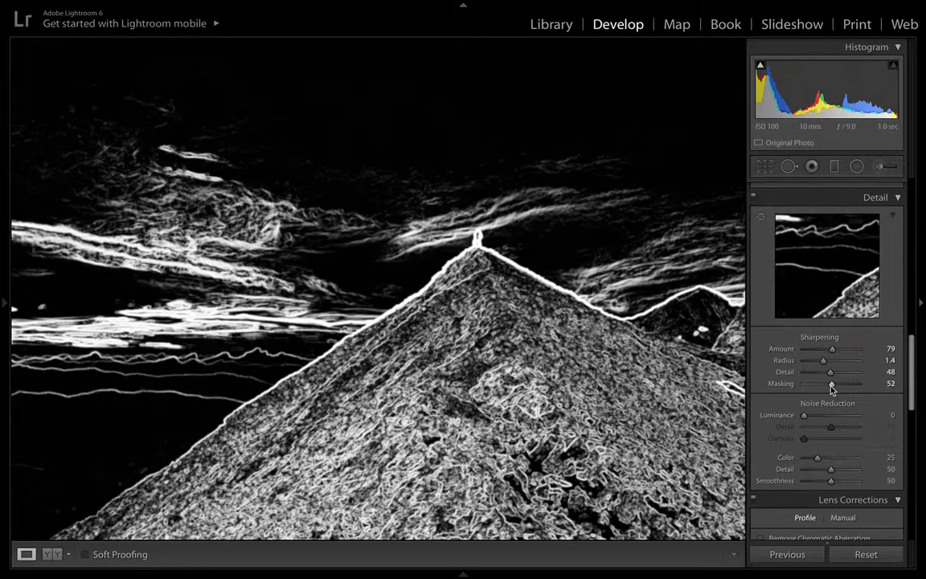
{"action": "left_click_drag", "start_coordinate": [831, 389], "coordinate": [830, 389]}
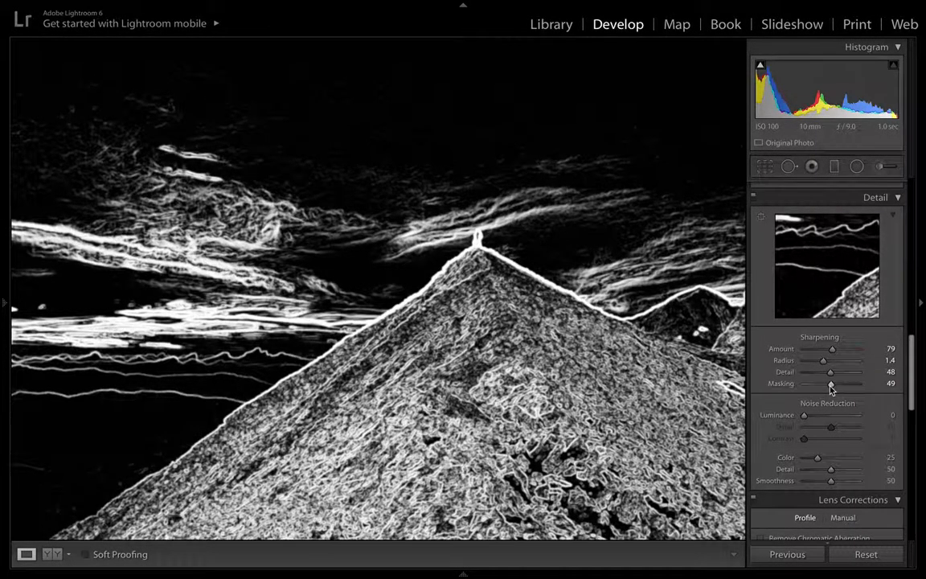
{"action": "left_click_drag", "start_coordinate": [831, 386], "coordinate": [830, 386]}
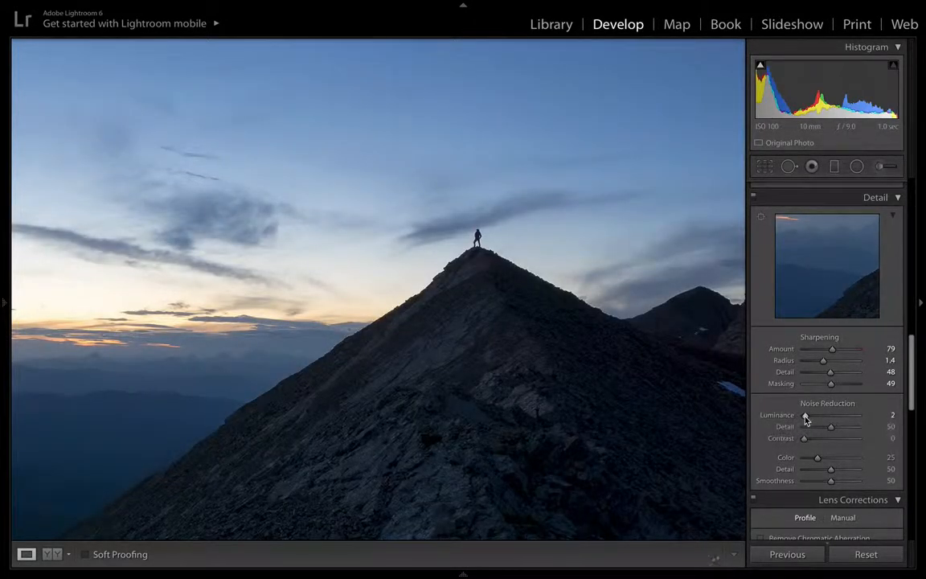
{"action": "left_click_drag", "start_coordinate": [806, 418], "coordinate": [814, 418]}
{"action": "left_click", "coordinate": [613, 367]}
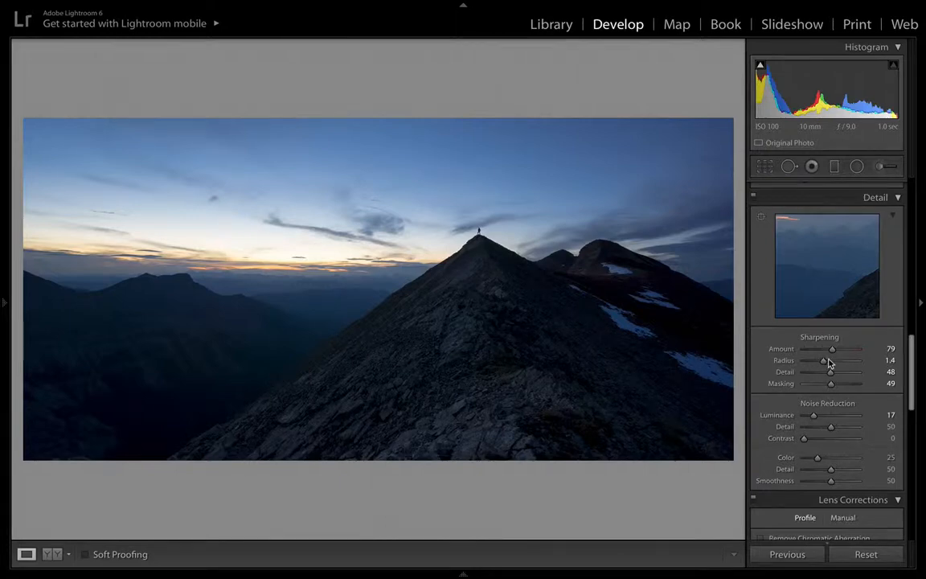
Step: Readjust the tone with Highlights +21, Shadows +41 and Blacks −24
{"action": "scroll", "coordinate": [830, 363], "scroll_direction": "up", "scroll_amount": 10}
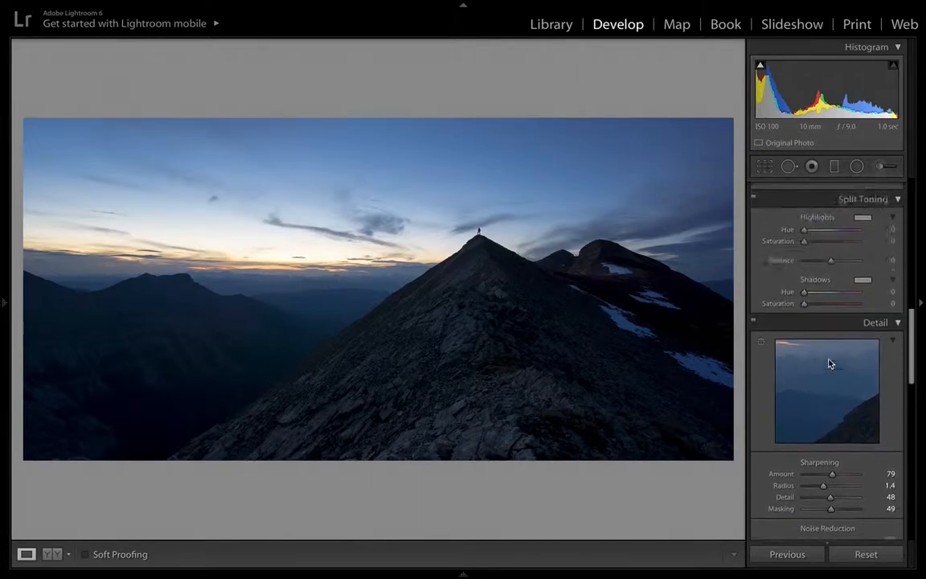
{"action": "scroll", "coordinate": [830, 363], "scroll_direction": "up", "scroll_amount": 5}
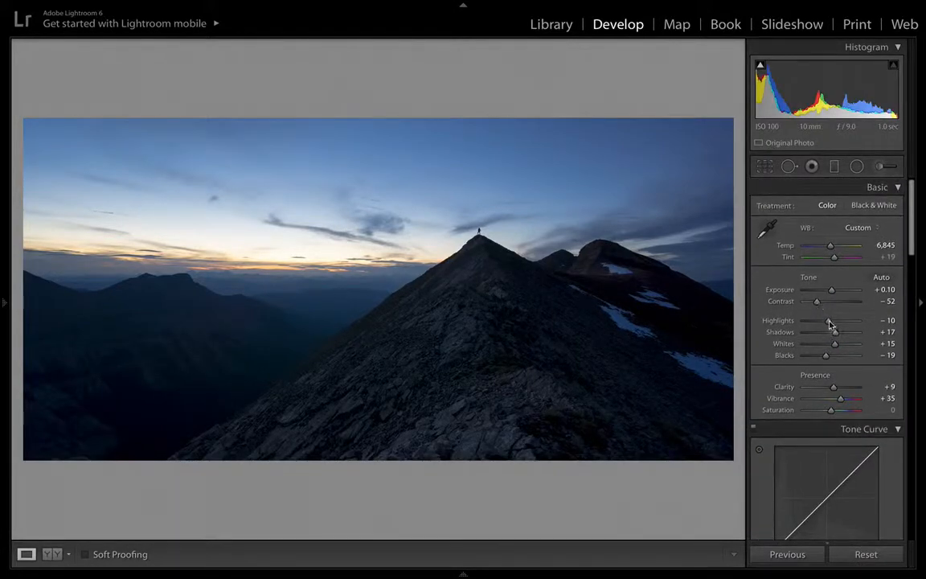
{"action": "left_click_drag", "start_coordinate": [830, 324], "coordinate": [838, 324]}
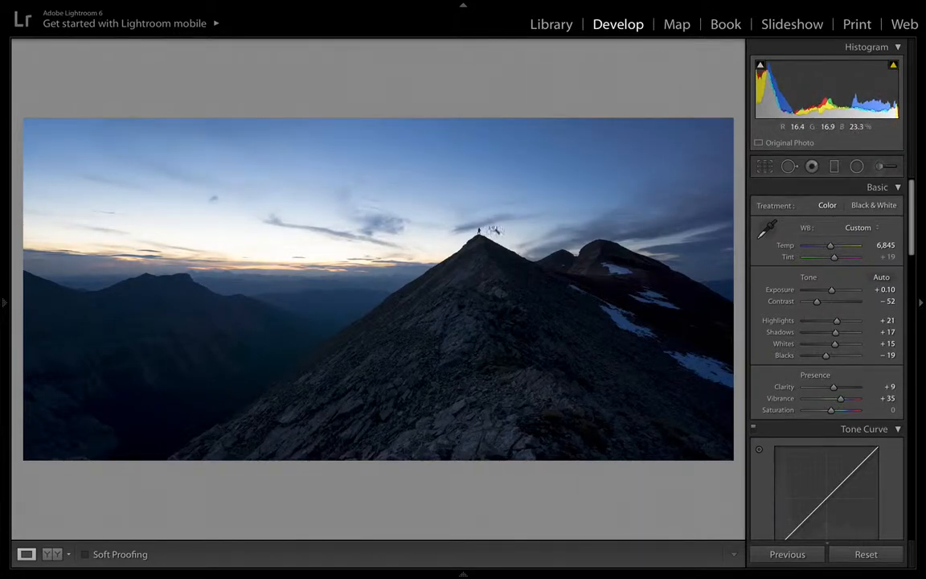
{"action": "left_click_drag", "start_coordinate": [836, 335], "coordinate": [843, 336]}
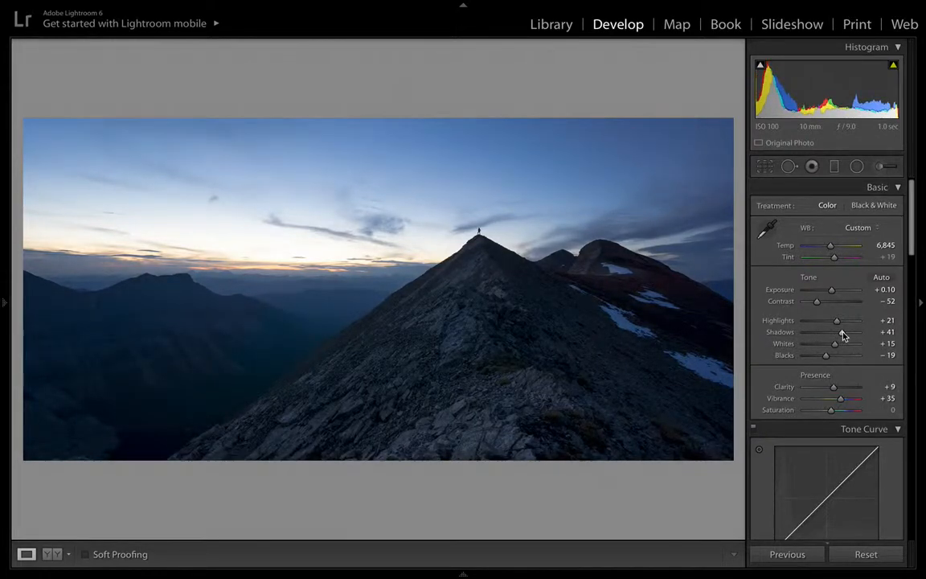
{"action": "left_click_drag", "start_coordinate": [826, 355], "coordinate": [827, 362]}
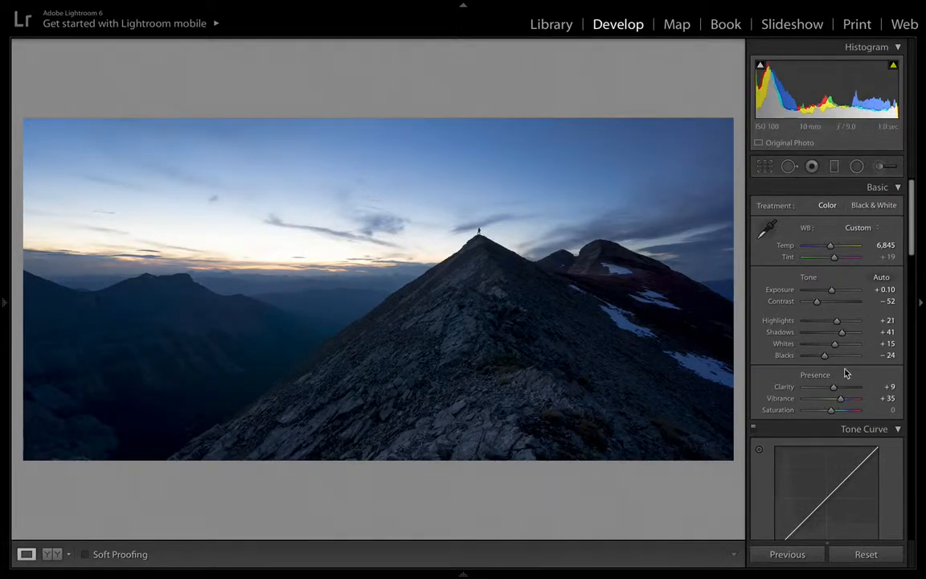
Step: Correct the lens by removing chromatic aberration and enabling profile corrections
{"action": "scroll", "coordinate": [845, 373], "scroll_direction": "down", "scroll_amount": 1}
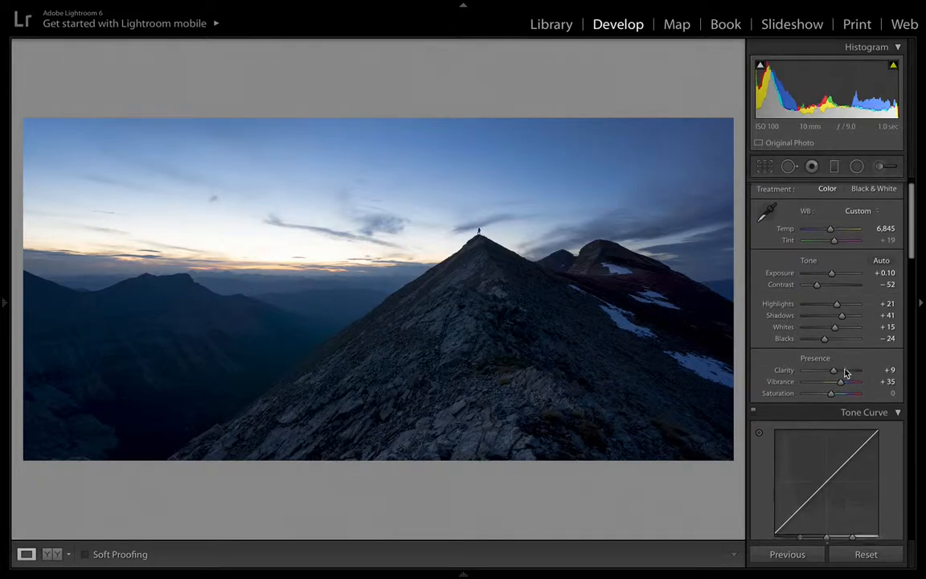
{"action": "scroll", "coordinate": [845, 373], "scroll_direction": "down", "scroll_amount": 10}
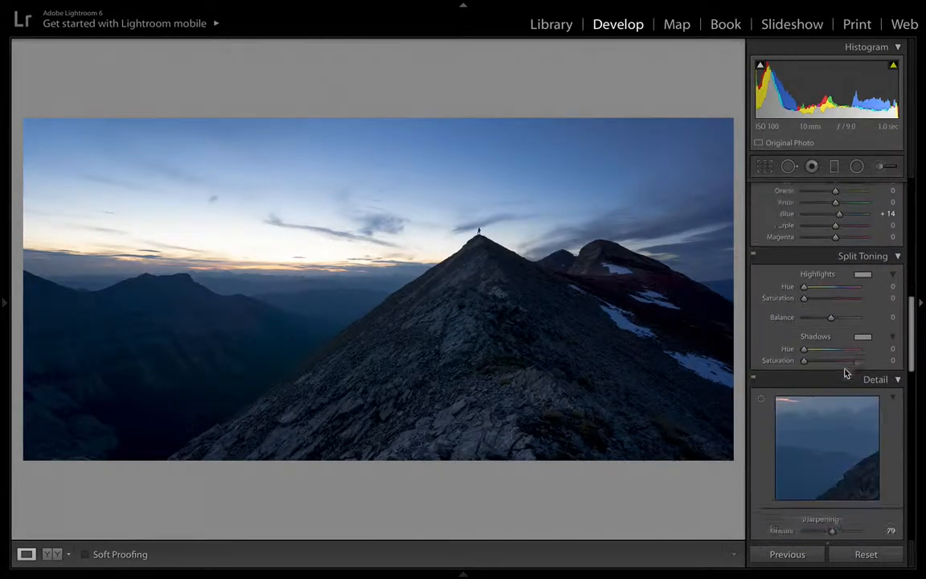
{"action": "scroll", "coordinate": [844, 372], "scroll_direction": "down", "scroll_amount": 15}
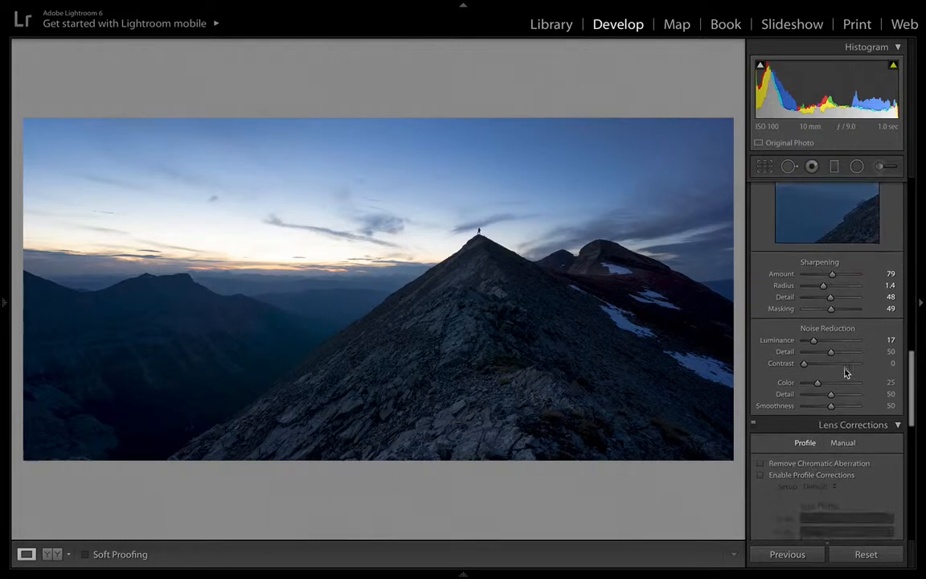
{"action": "left_click", "coordinate": [760, 306]}
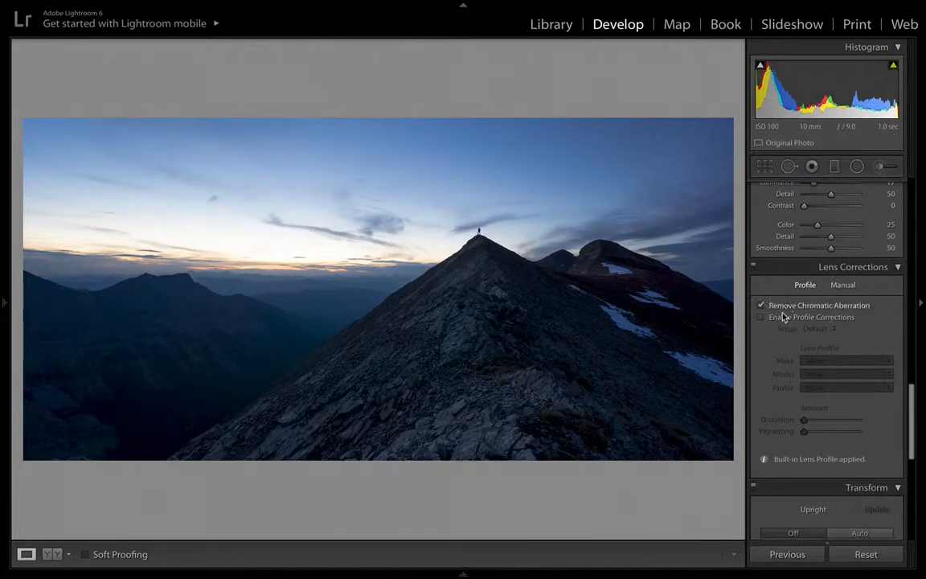
{"action": "left_click", "coordinate": [761, 317]}
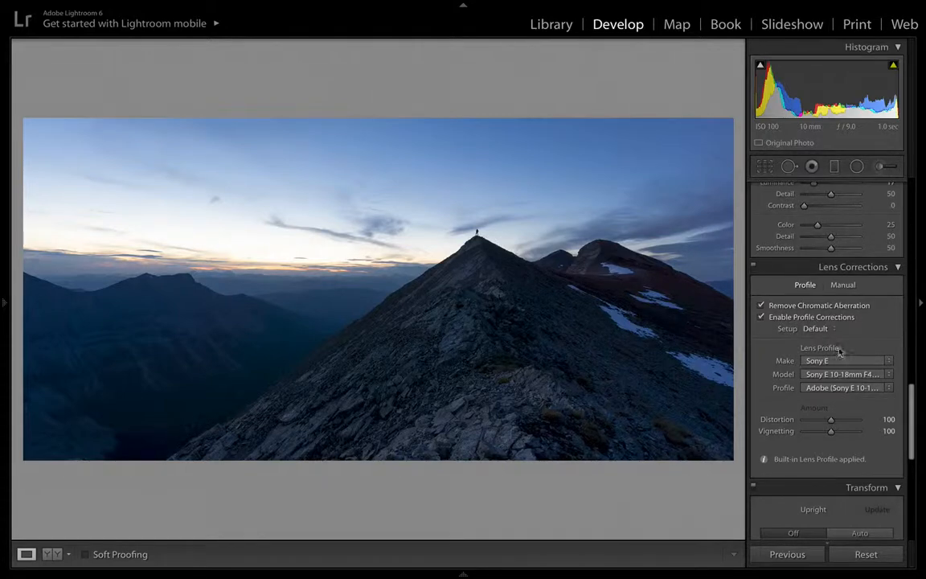
Step: Set the post-crop vignetting Amount to −11 and compare the photo before and after
{"action": "scroll", "coordinate": [840, 358], "scroll_direction": "down", "scroll_amount": 5}
{"action": "scroll", "coordinate": [847, 364], "scroll_direction": "down", "scroll_amount": 3}
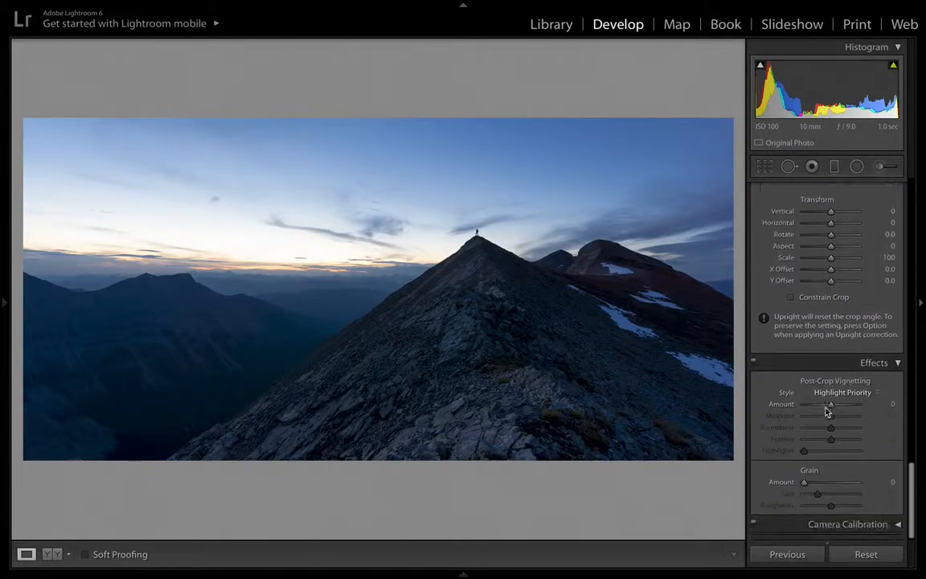
{"action": "left_click_drag", "start_coordinate": [828, 407], "coordinate": [830, 411]}
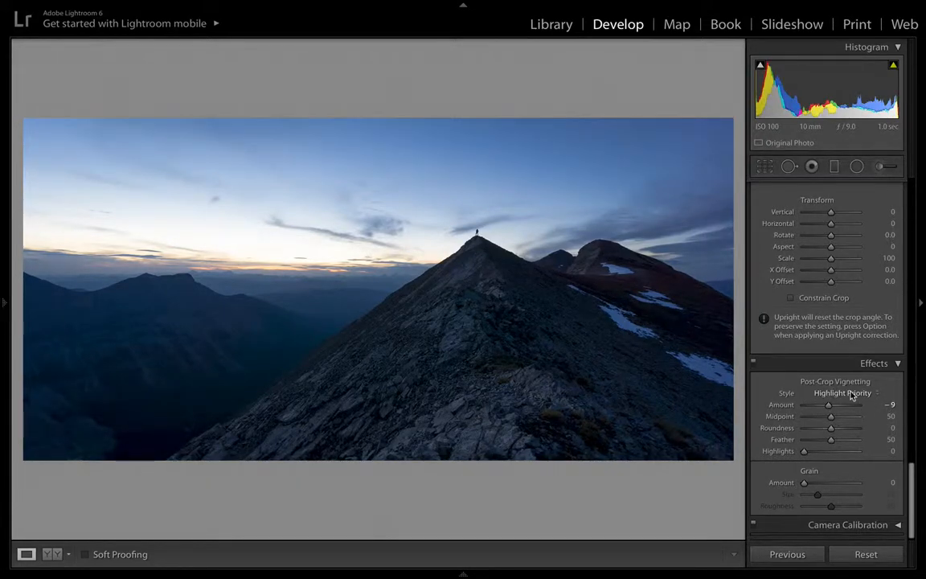
{"action": "left_click_drag", "start_coordinate": [828, 408], "coordinate": [829, 407]}
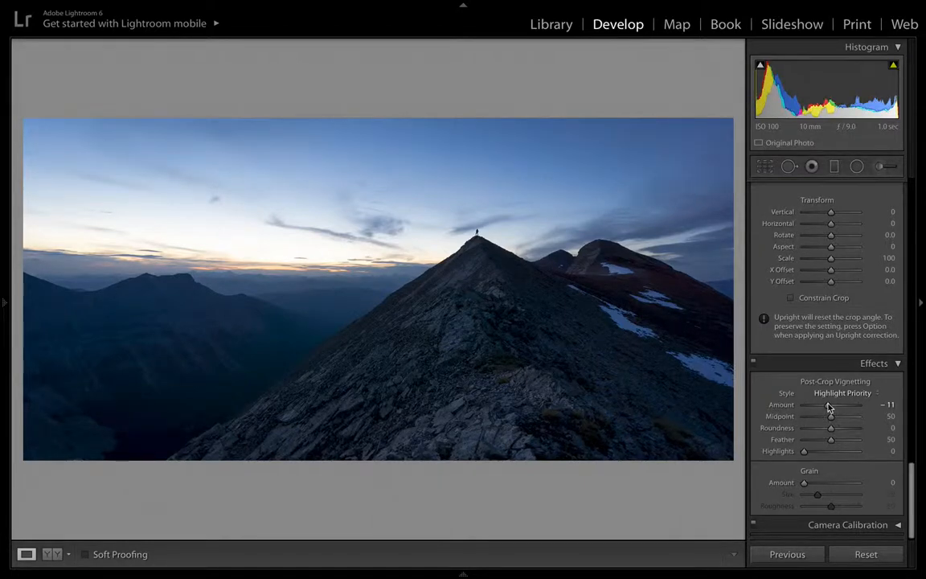
{"action": "scroll", "coordinate": [833, 363], "scroll_direction": "up", "scroll_amount": 15}
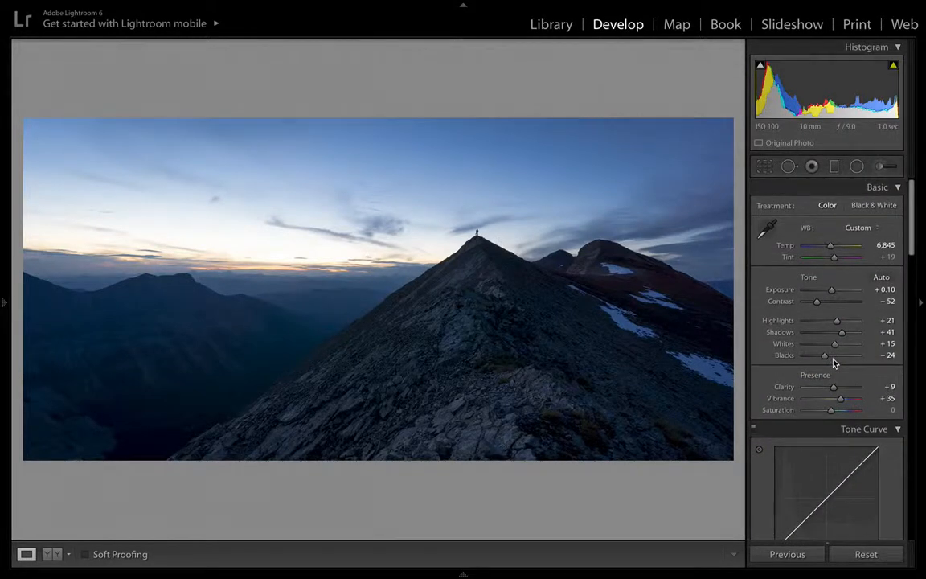
{"action": "key", "text": "y"}
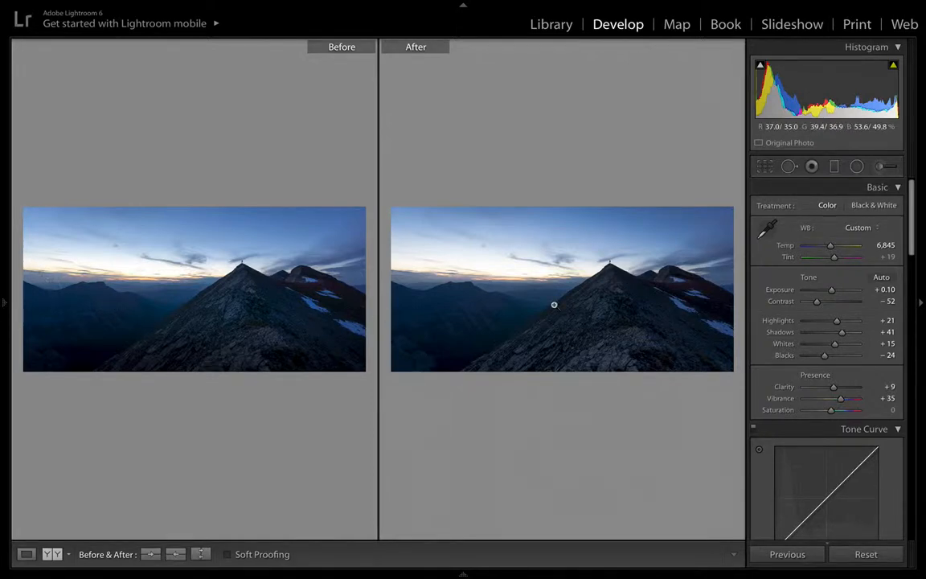
{"action": "key", "text": "y"}
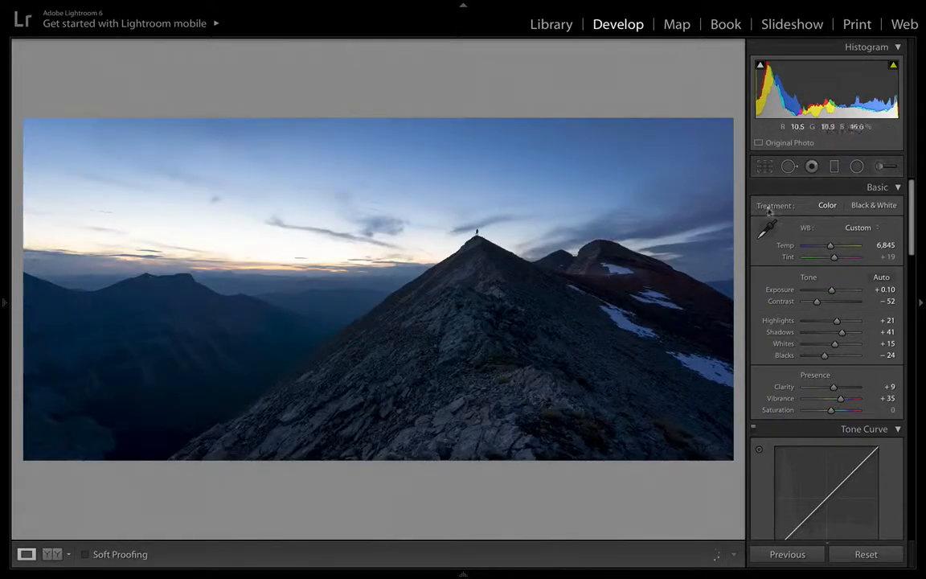
Step: Darken the bottom edge of the photo with a nearly horizontal graduated filter using the Darken Bottom preset at Exposure −0.71
{"action": "left_click", "coordinate": [834, 166]}
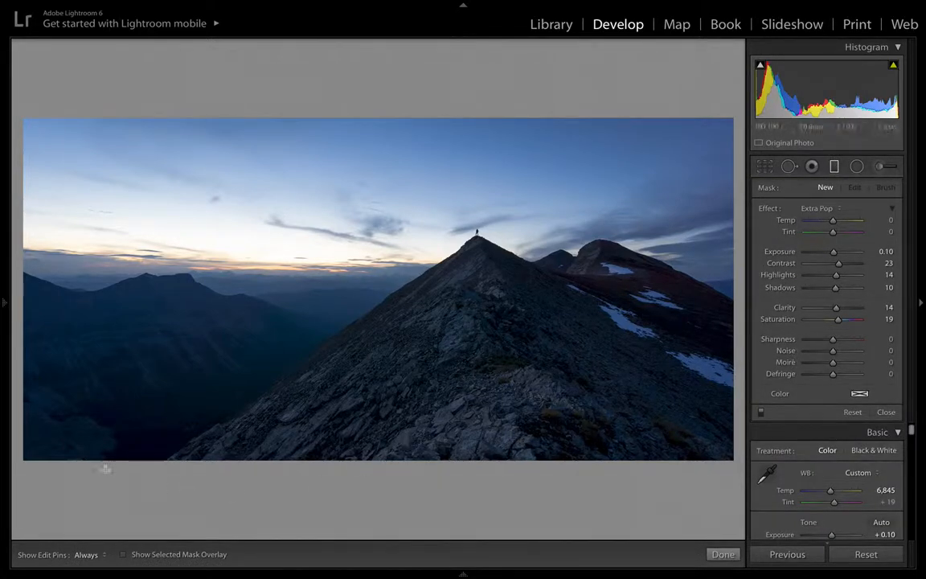
{"action": "left_click", "coordinate": [820, 208]}
{"action": "left_click", "coordinate": [818, 179]}
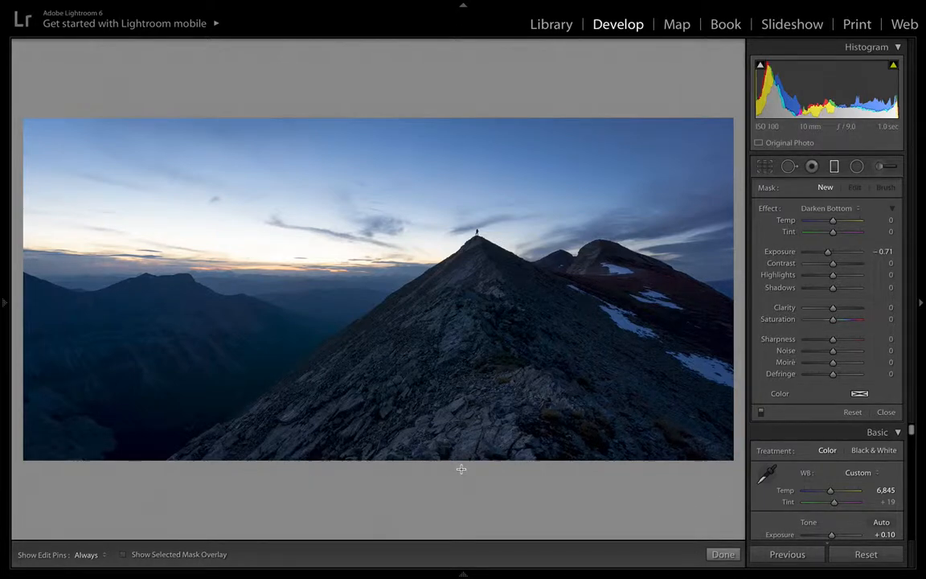
{"action": "left_click_drag", "start_coordinate": [460, 469], "coordinate": [463, 375]}
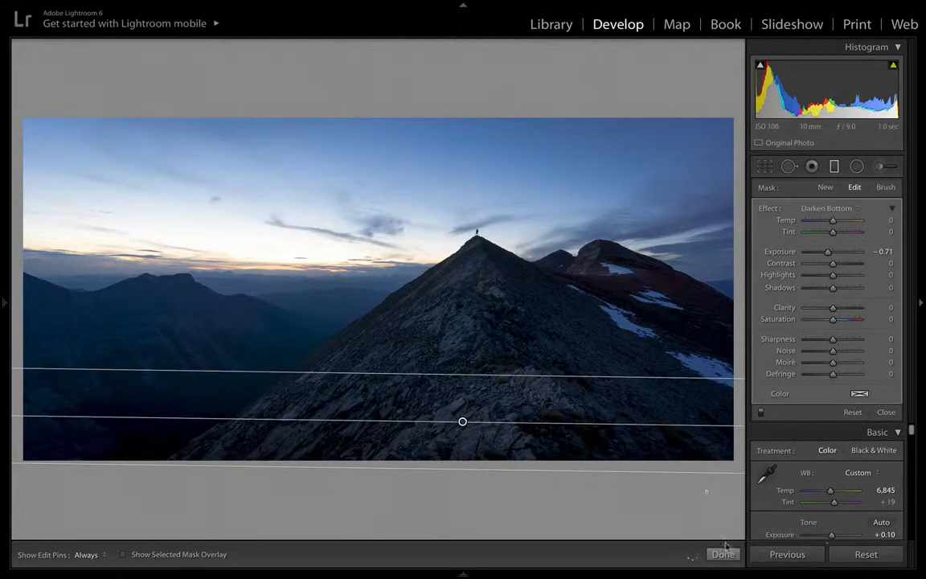
{"action": "left_click", "coordinate": [723, 553]}
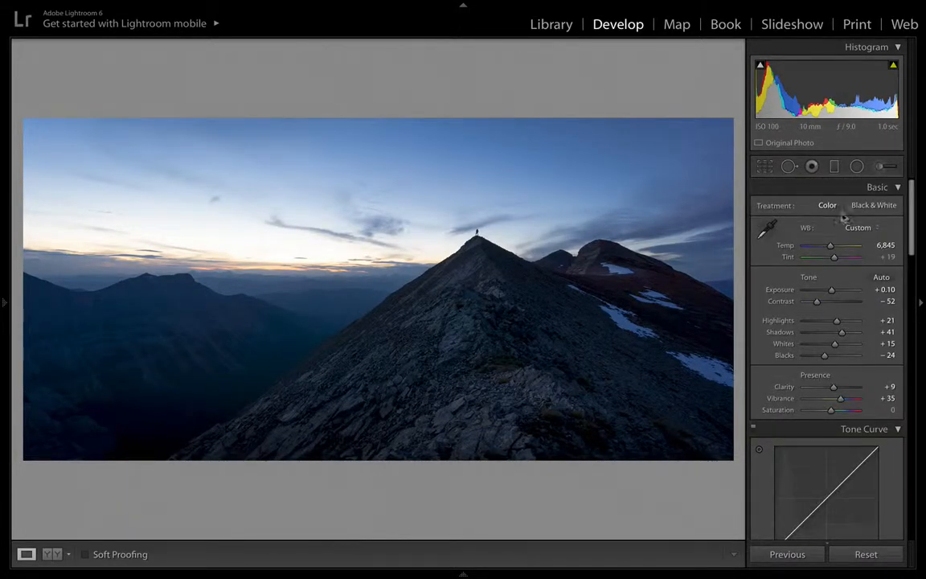
Step: Add a second, diagonal graduated filter over the lower-right slope with Exposure −1.10 and raise its Highlights slightly
{"action": "left_click", "coordinate": [834, 166]}
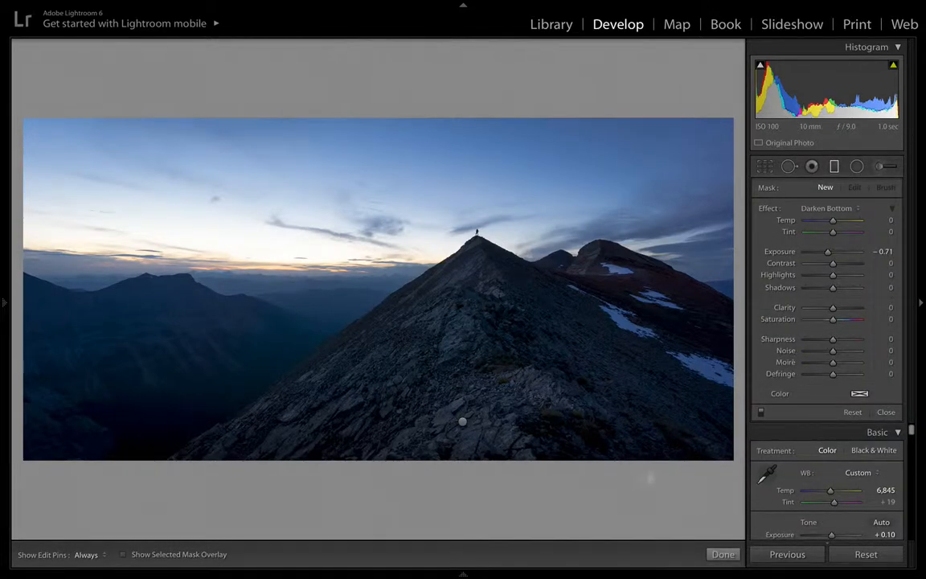
{"action": "left_click_drag", "start_coordinate": [722, 491], "coordinate": [689, 320]}
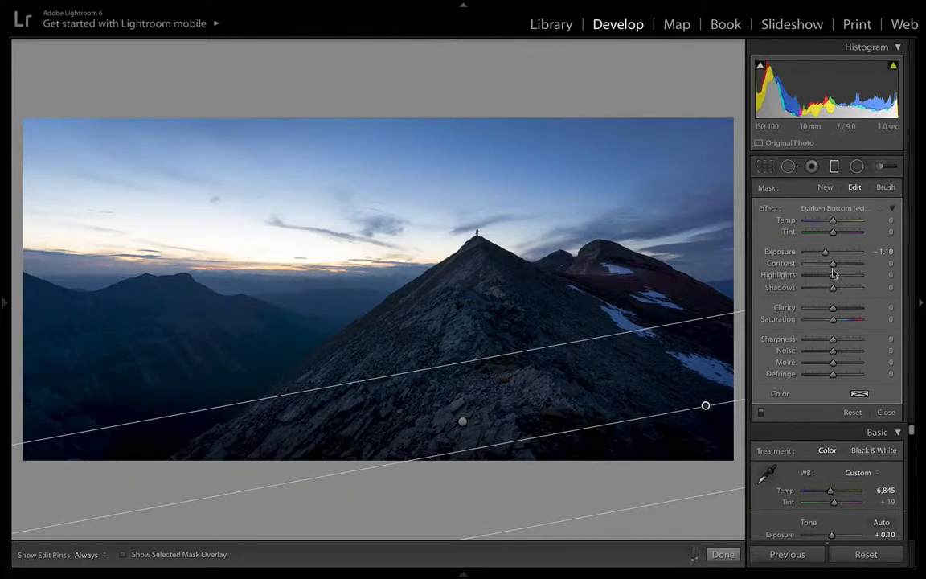
{"action": "left_click_drag", "start_coordinate": [833, 272], "coordinate": [839, 273]}
{"action": "left_click", "coordinate": [723, 553]}
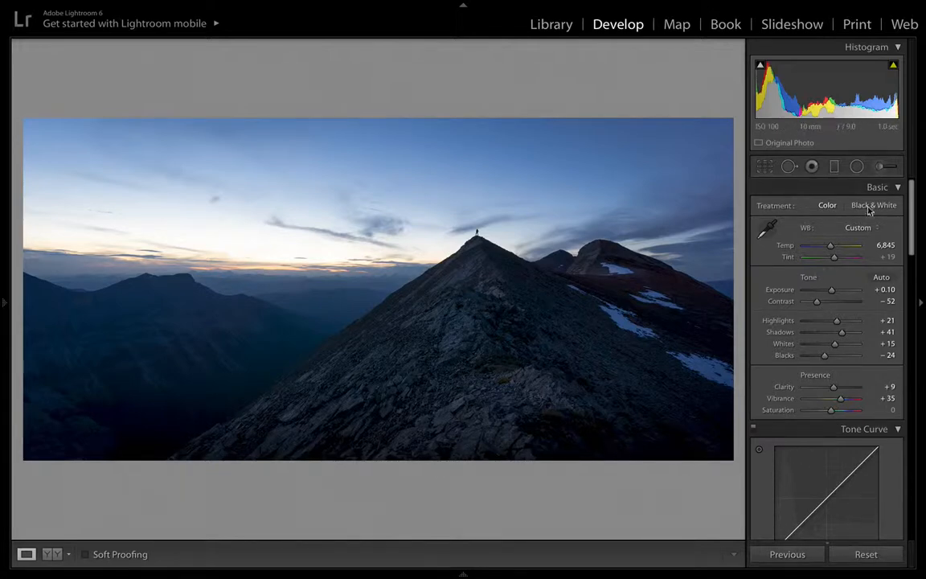
Step: Place an oval radial filter with the Extra Pop preset over the central mountain face and set its Temp to 33
{"action": "left_click", "coordinate": [858, 174]}
{"action": "left_click", "coordinate": [828, 208]}
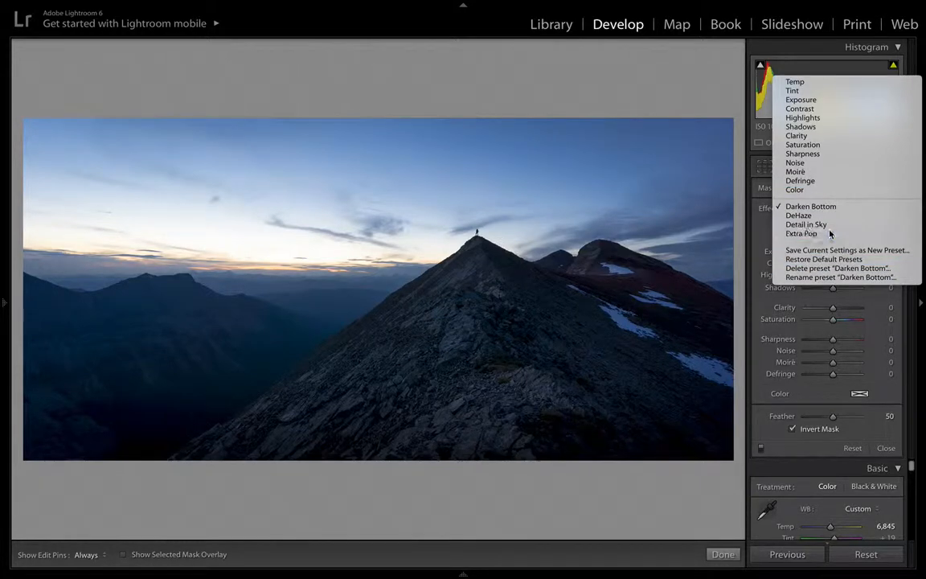
{"action": "left_click", "coordinate": [795, 233]}
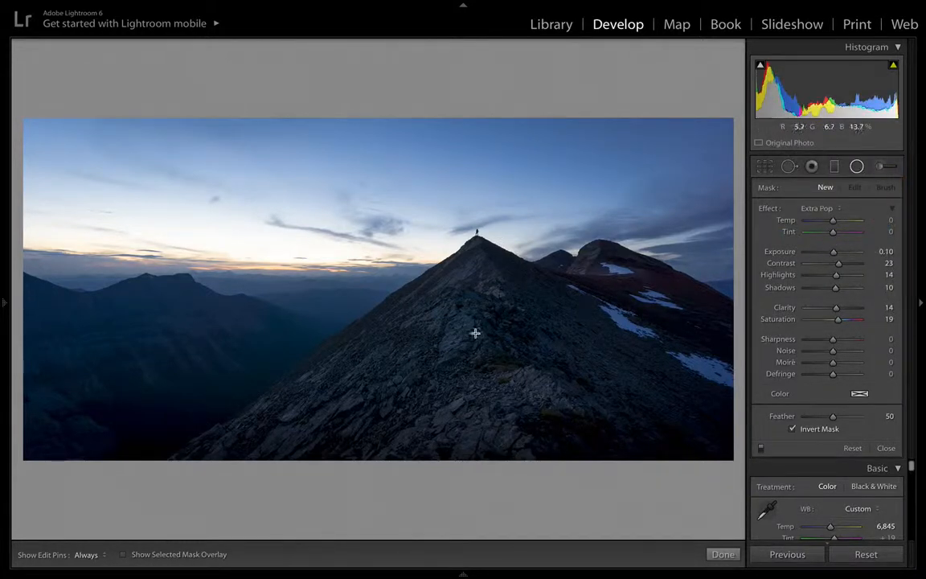
{"action": "left_click_drag", "start_coordinate": [475, 332], "coordinate": [642, 414]}
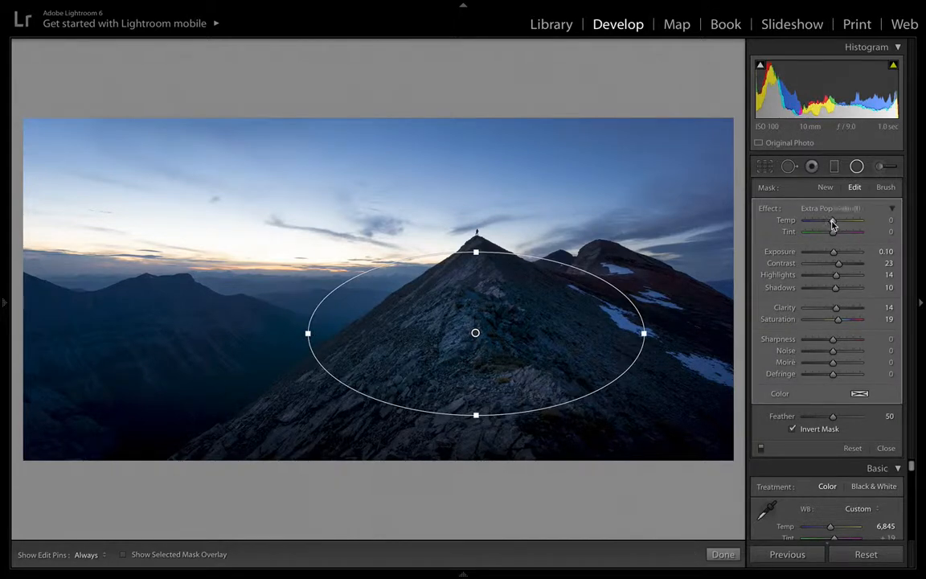
{"action": "left_click_drag", "start_coordinate": [831, 223], "coordinate": [836, 223]}
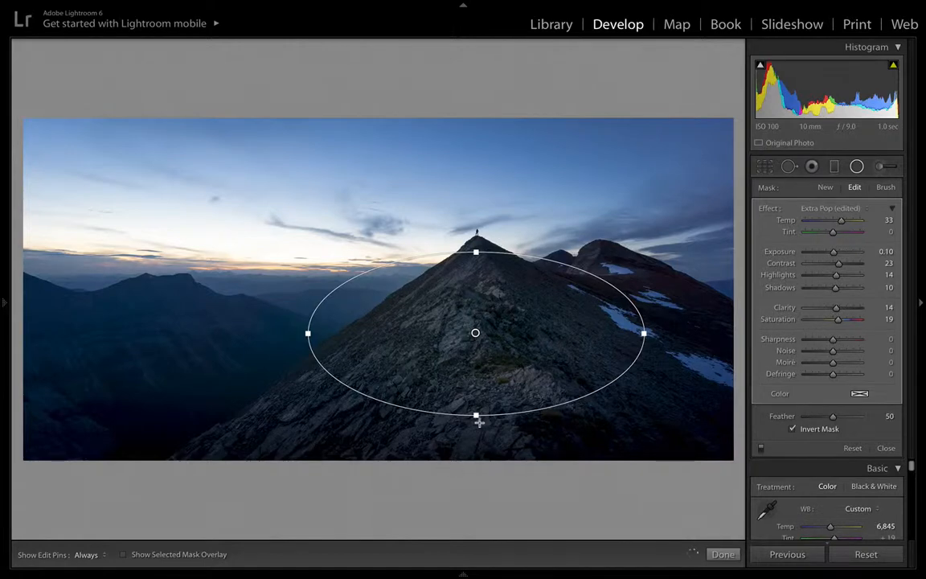
Step: Stretch the central radial filter vertically to the photo's bottom edge and brush its mask over the lower mountain slope at size 10
{"action": "left_click_drag", "start_coordinate": [475, 415], "coordinate": [475, 461]}
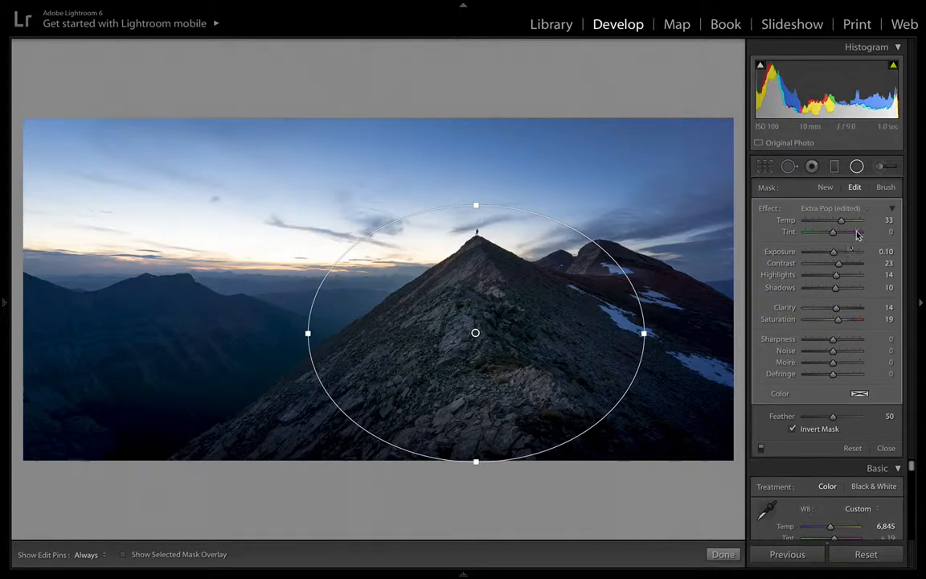
{"action": "left_click", "coordinate": [885, 187]}
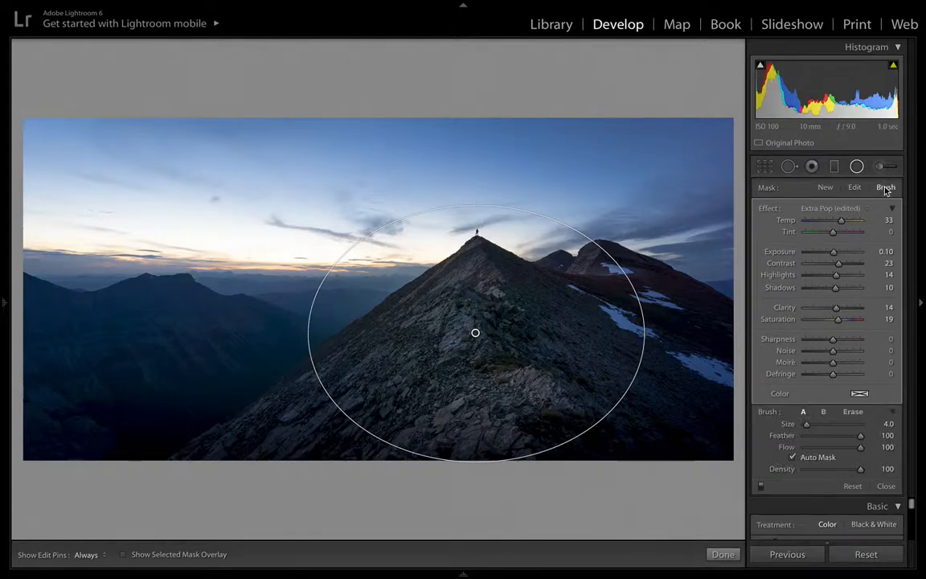
{"action": "scroll", "coordinate": [320, 347], "scroll_direction": "up", "scroll_amount": 6}
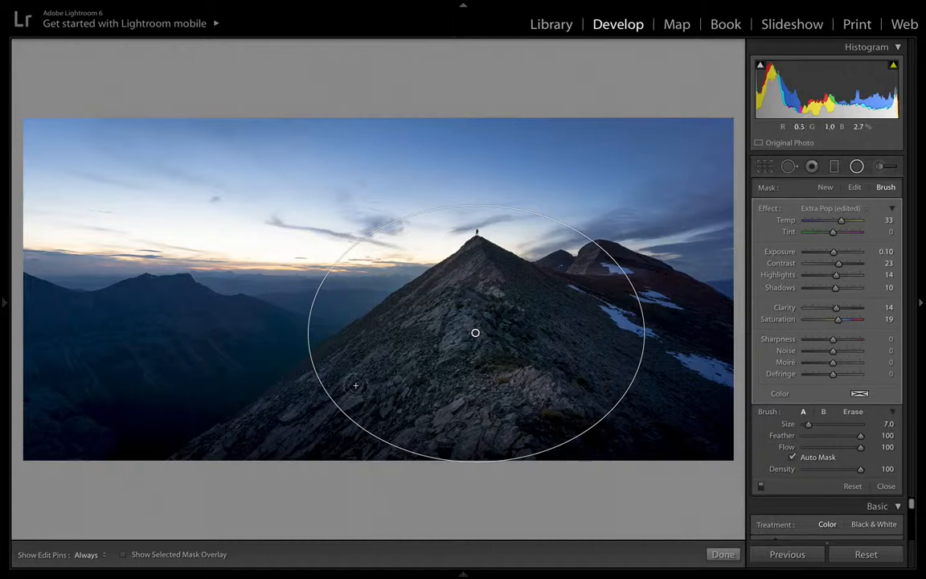
{"action": "key", "text": "h"}
{"action": "mouse_move", "coordinate": [229, 421]}
{"action": "left_mouse_down"}
{"action": "mouse_move", "coordinate": [266, 432]}
{"action": "mouse_move", "coordinate": [290, 412]}
{"action": "mouse_move", "coordinate": [547, 358]}
{"action": "mouse_move", "coordinate": [683, 423]}
{"action": "left_mouse_up"}
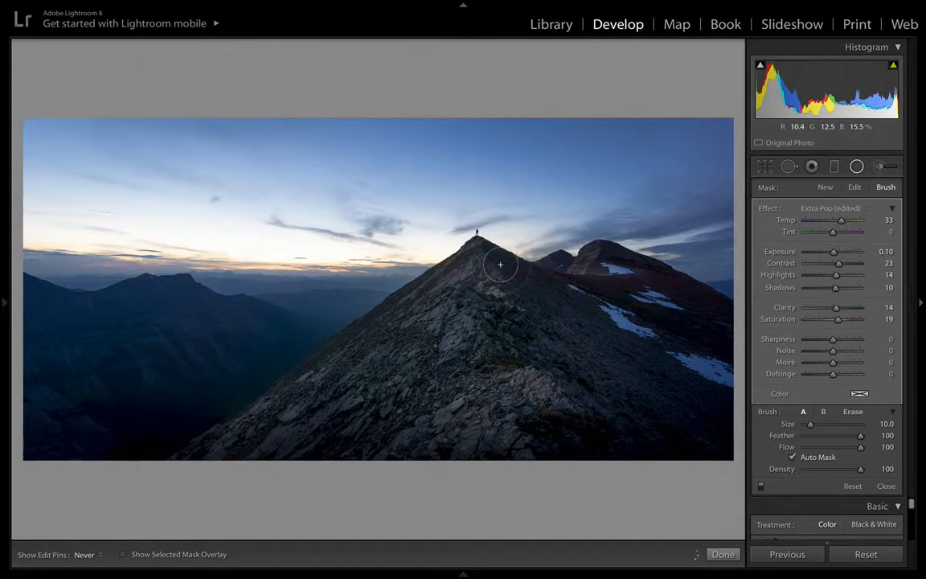
{"action": "key", "text": "h"}
{"action": "key", "text": "h"}
{"action": "mouse_move", "coordinate": [306, 373]}
{"action": "left_mouse_down"}
{"action": "mouse_move", "coordinate": [245, 393]}
{"action": "mouse_move", "coordinate": [294, 461]}
{"action": "mouse_move", "coordinate": [344, 439]}
{"action": "mouse_move", "coordinate": [310, 459]}
{"action": "mouse_move", "coordinate": [595, 427]}
{"action": "left_mouse_up"}
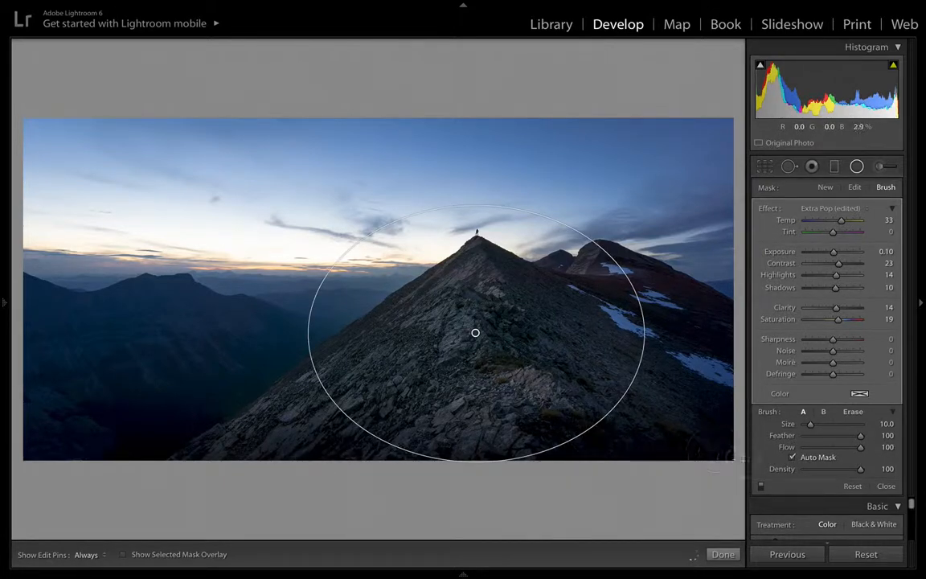
{"action": "left_click", "coordinate": [722, 554]}
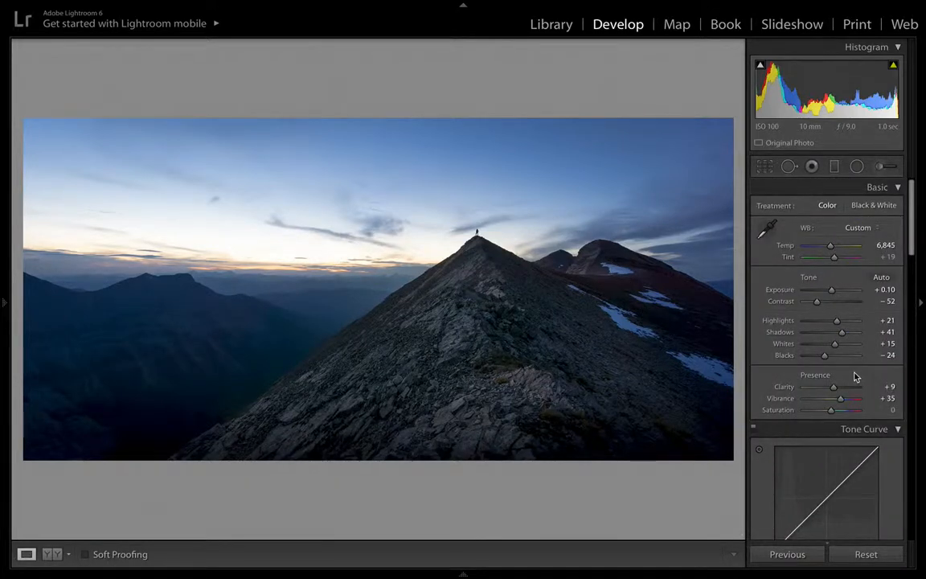
Step: Compare the photo before and after, and inspect the reddish slope with the snow patches up close
{"action": "key", "text": "y"}
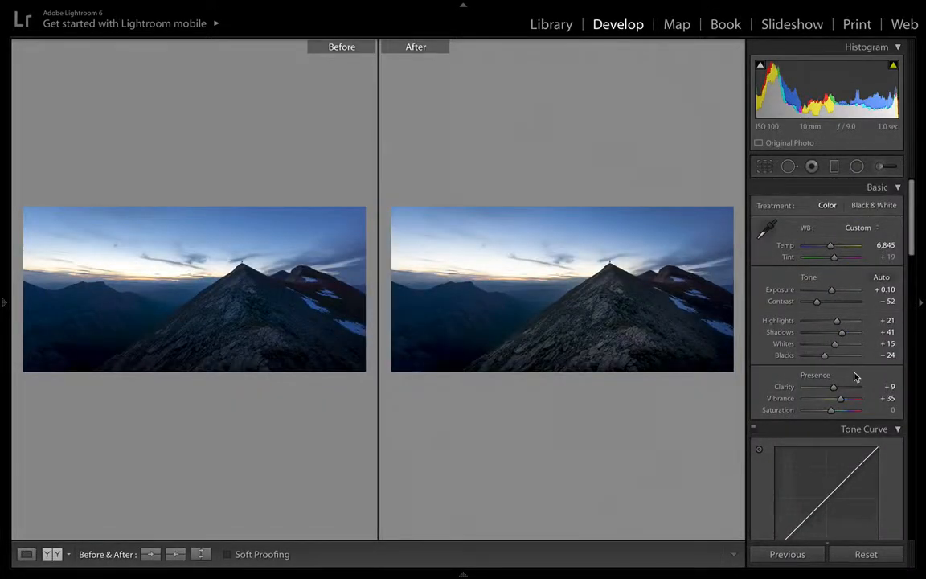
{"action": "key", "text": "y"}
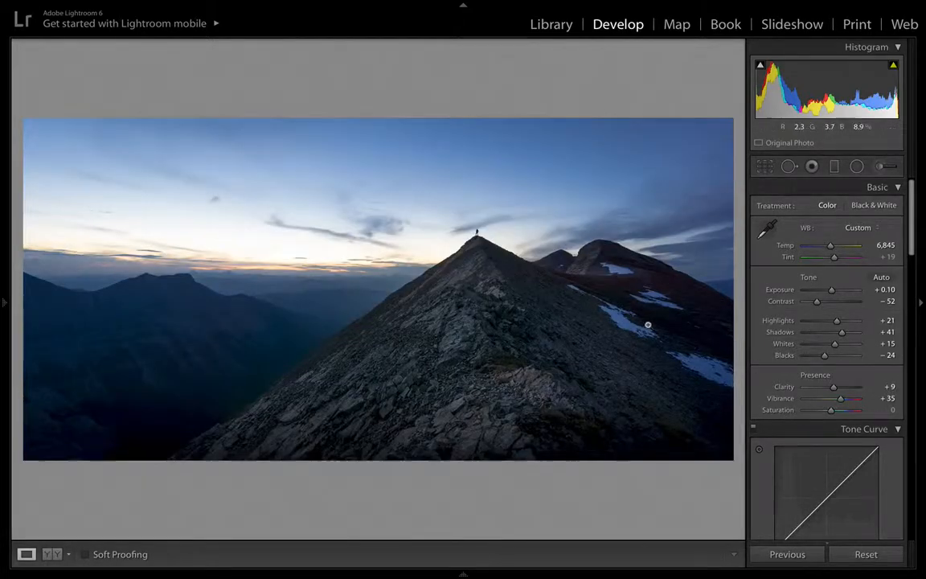
{"action": "left_click_drag", "start_coordinate": [622, 331], "coordinate": [607, 338]}
{"action": "left_click_drag", "start_coordinate": [611, 289], "coordinate": [481, 312]}
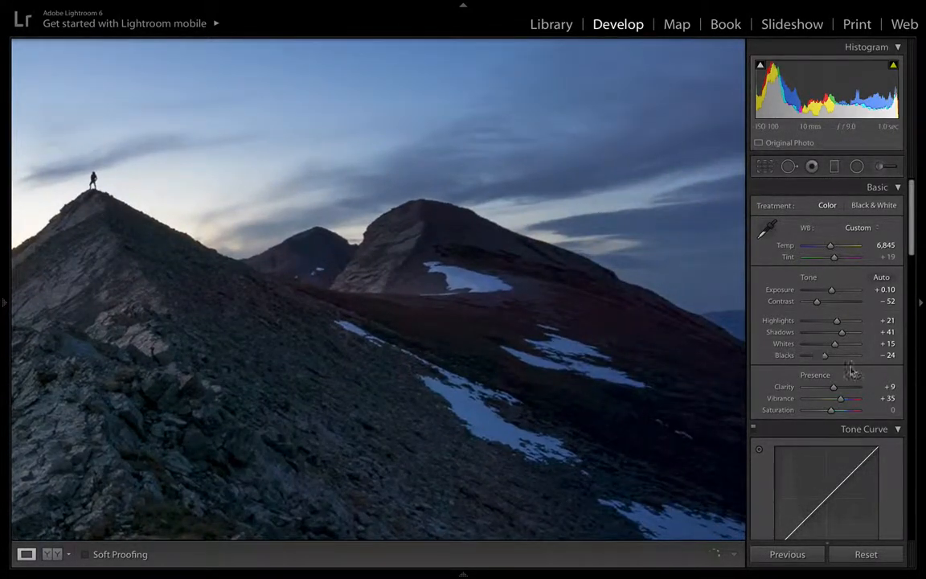
Step: Try Color noise reduction at 80 against the reddish color cast and settle on 27
{"action": "scroll", "coordinate": [851, 372], "scroll_direction": "down", "scroll_amount": 10}
{"action": "scroll", "coordinate": [853, 372], "scroll_direction": "down", "scroll_amount": 10}
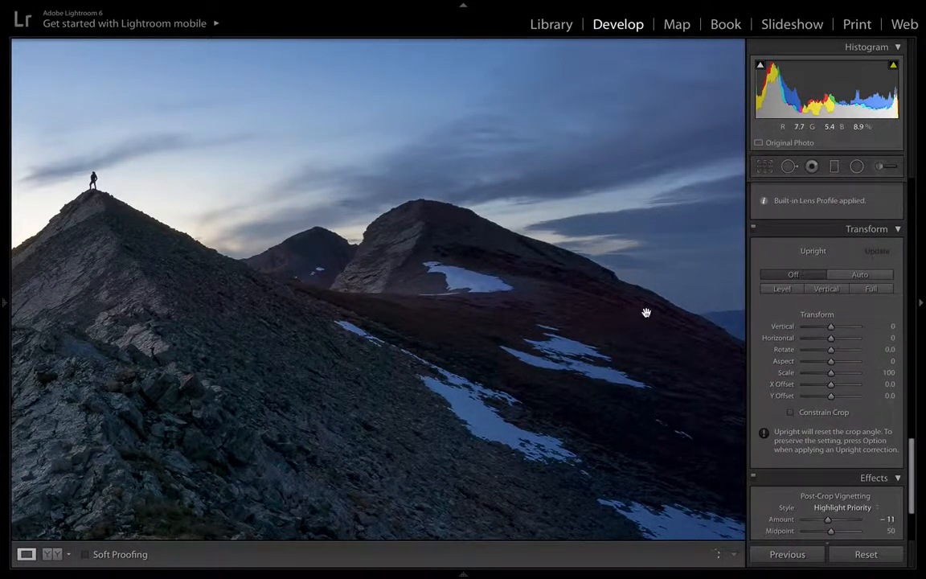
{"action": "scroll", "coordinate": [838, 353], "scroll_direction": "down", "scroll_amount": 2}
{"action": "scroll", "coordinate": [838, 354], "scroll_direction": "down", "scroll_amount": 3}
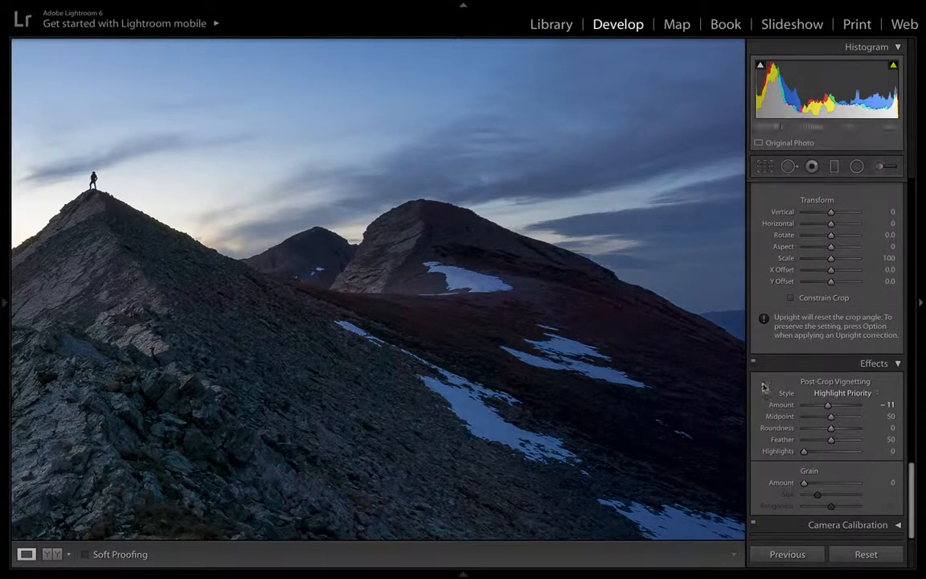
{"action": "scroll", "coordinate": [851, 338], "scroll_direction": "up", "scroll_amount": 2}
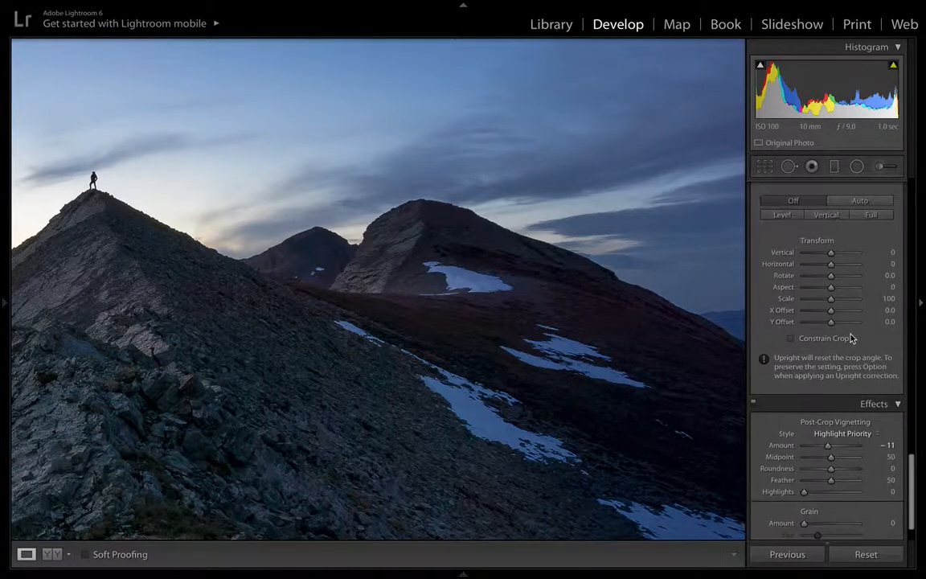
{"action": "scroll", "coordinate": [851, 337], "scroll_direction": "up", "scroll_amount": 10}
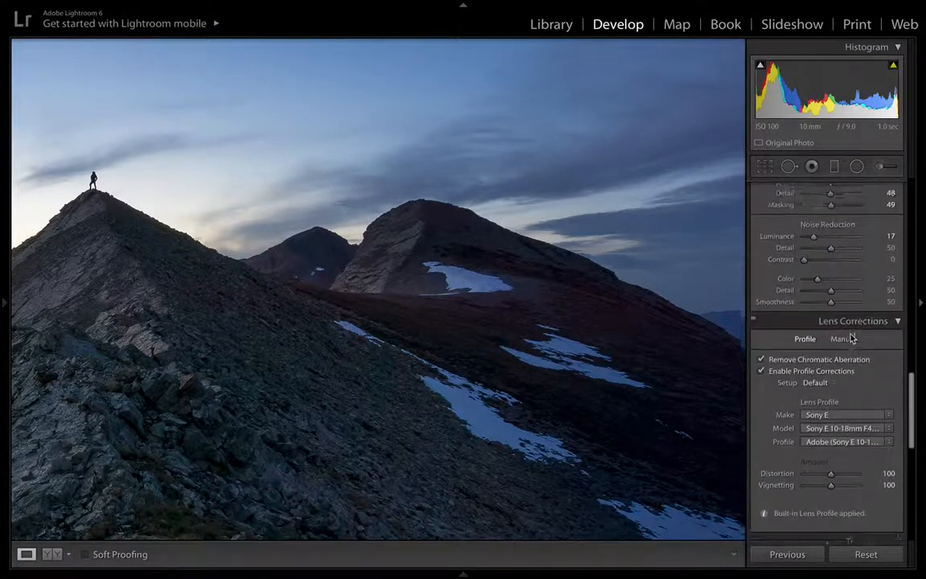
{"action": "left_click_drag", "start_coordinate": [817, 376], "coordinate": [847, 381]}
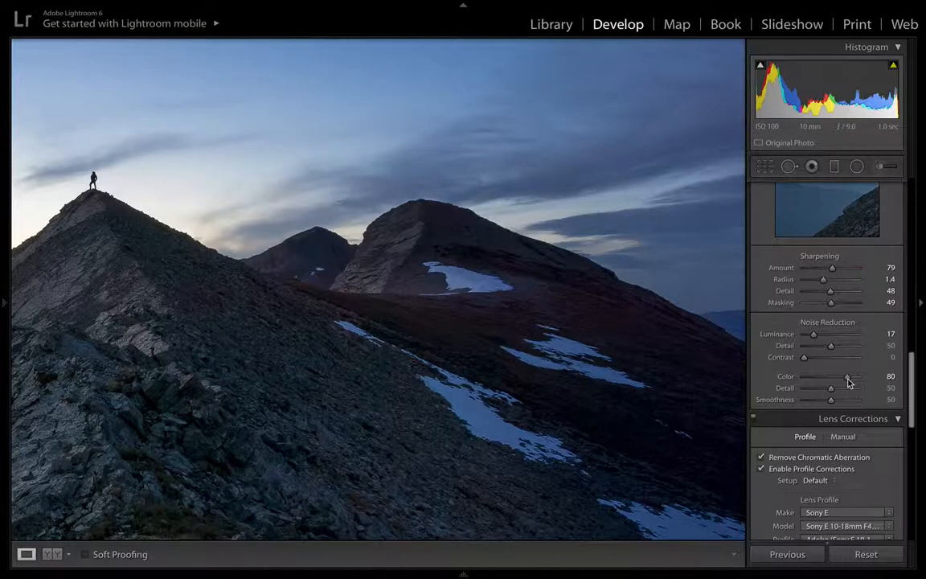
{"action": "left_click_drag", "start_coordinate": [847, 383], "coordinate": [821, 382]}
Step: Try to neutralize the reddish slope with an adjustment brush at Saturation −100, and delete that brush mask
{"action": "left_click", "coordinate": [887, 167]}
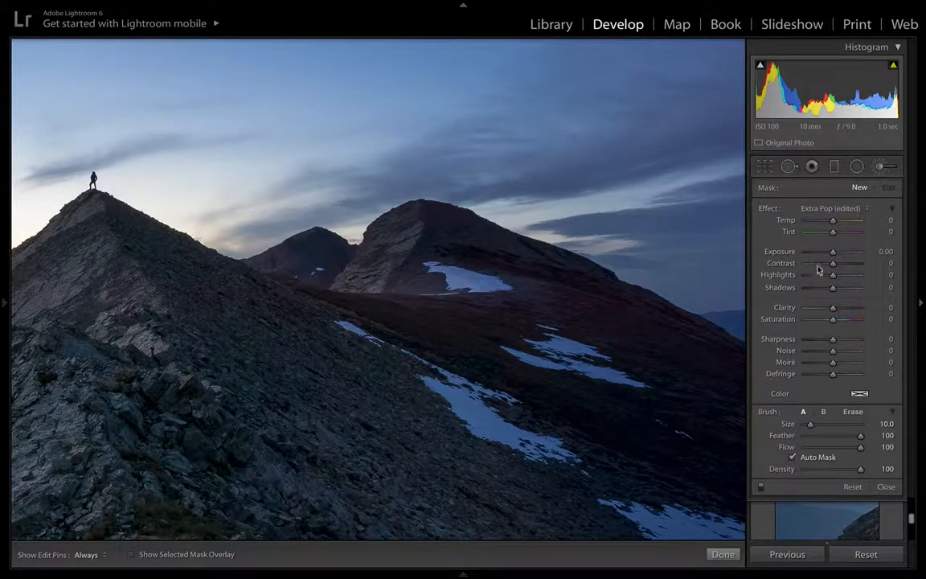
{"action": "left_click_drag", "start_coordinate": [834, 321], "coordinate": [804, 320]}
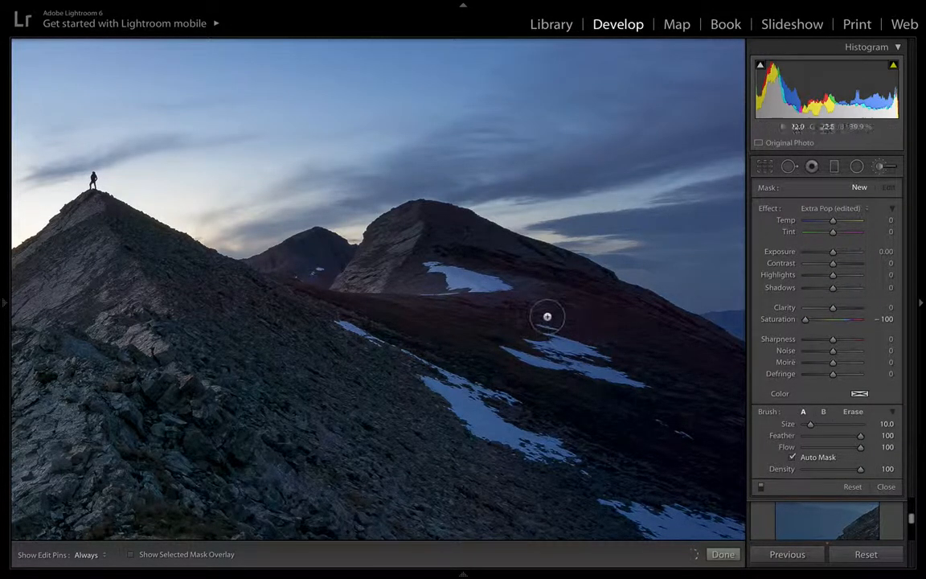
{"action": "key", "text": "h"}
{"action": "mouse_move", "coordinate": [405, 305]}
{"action": "left_mouse_down"}
{"action": "mouse_move", "coordinate": [585, 324]}
{"action": "mouse_move", "coordinate": [499, 269]}
{"action": "mouse_move", "coordinate": [466, 261]}
{"action": "mouse_move", "coordinate": [617, 314]}
{"action": "mouse_move", "coordinate": [582, 438]}
{"action": "left_mouse_up"}
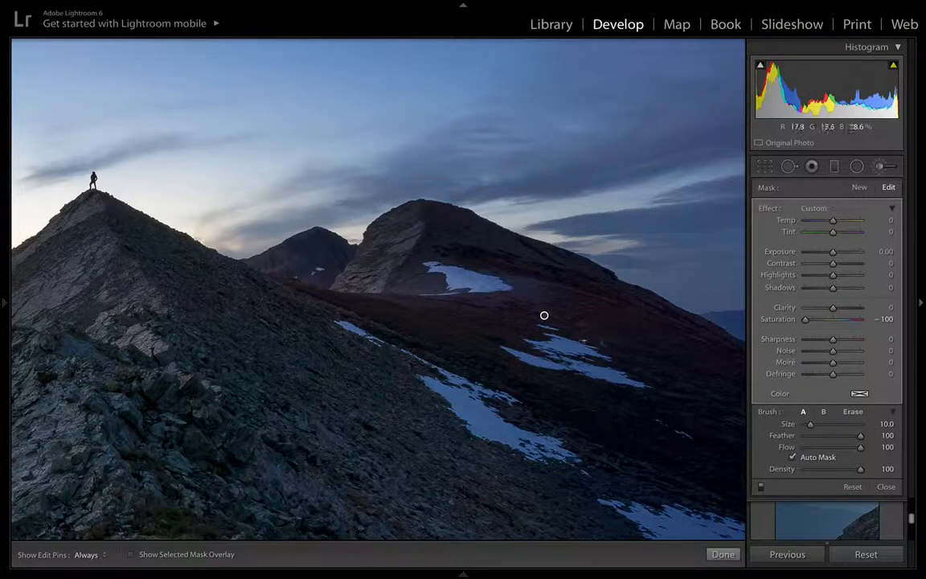
{"action": "key", "text": "h"}
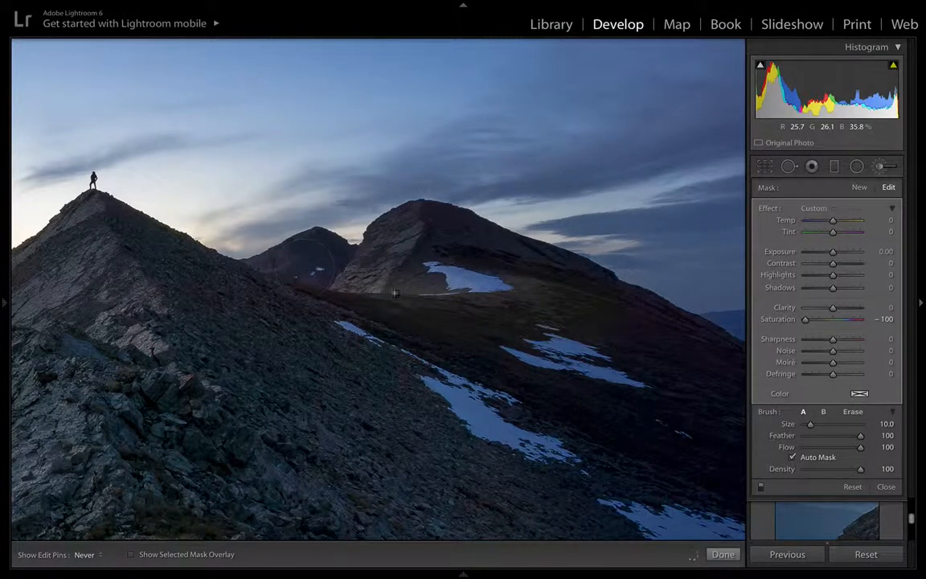
{"action": "key", "text": "h"}
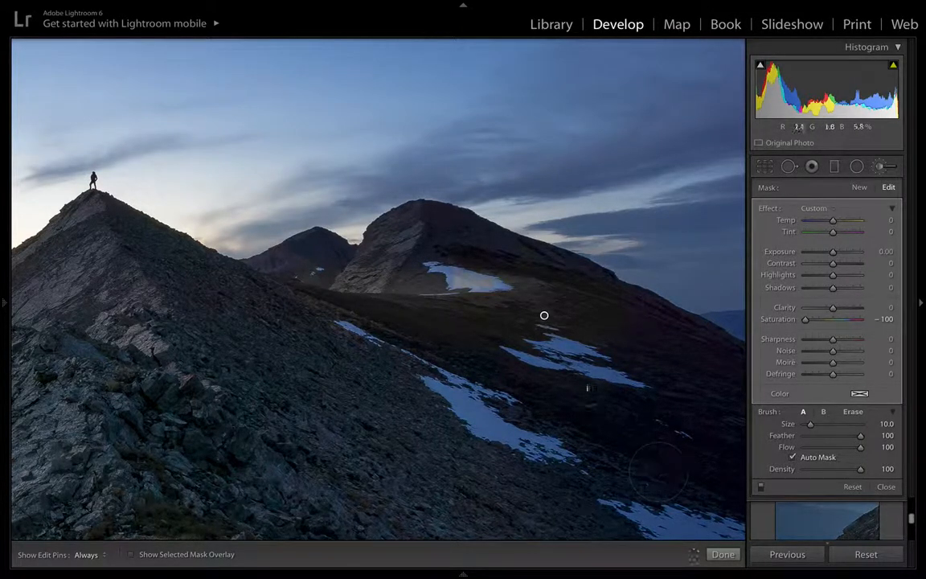
{"action": "key", "text": "Delete"}
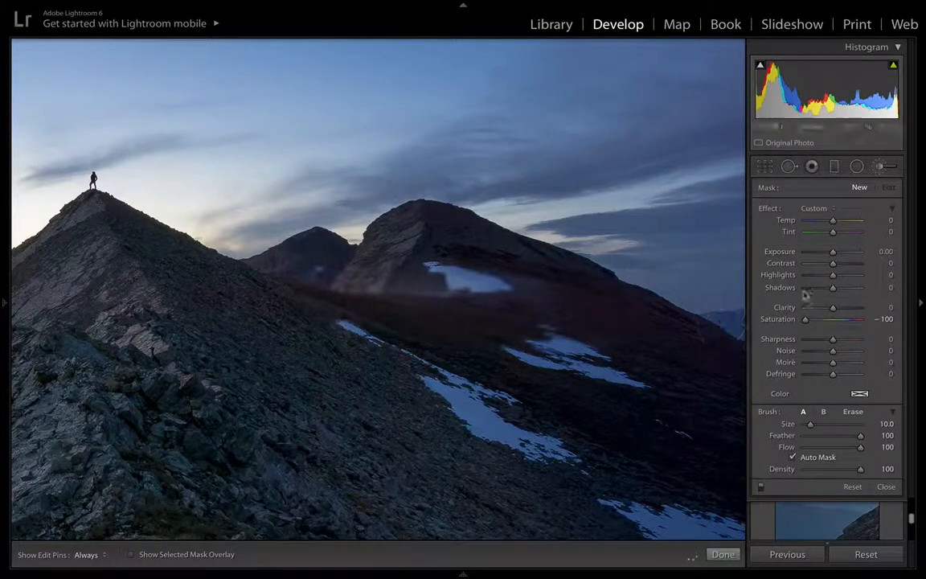
{"action": "left_click", "coordinate": [881, 167]}
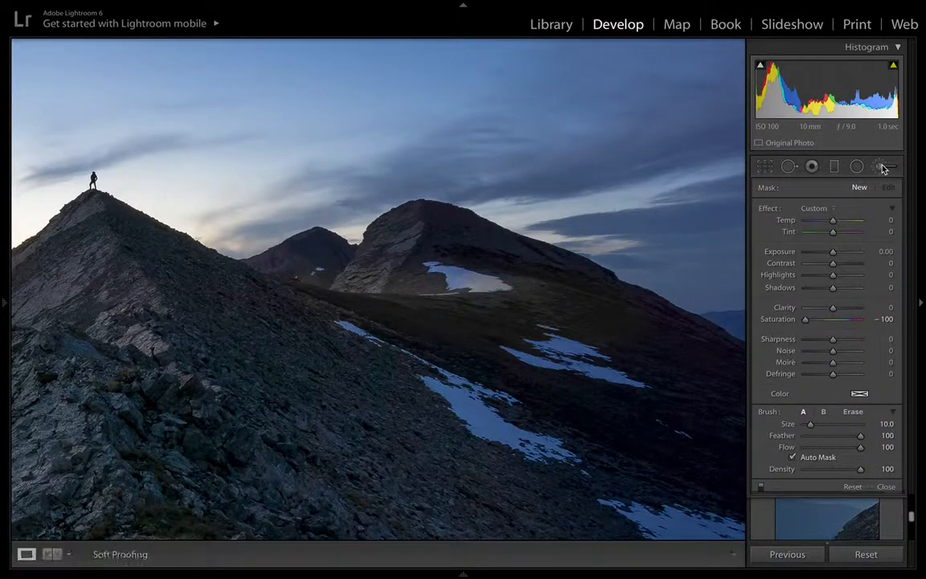
Step: Paint a new adjustment brush mask over the reddish slope with Temp −27 and Saturation −9
{"action": "left_click", "coordinate": [882, 167]}
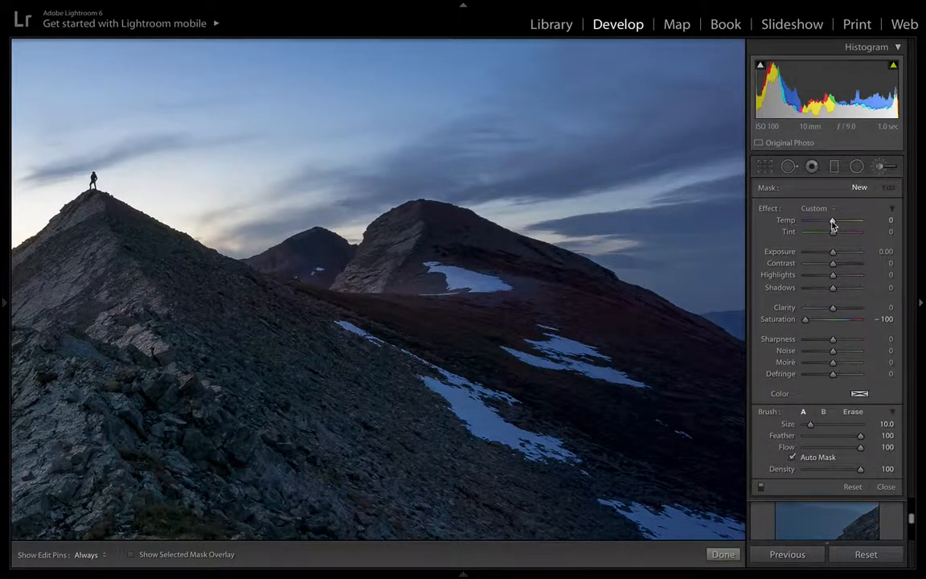
{"action": "left_click_drag", "start_coordinate": [826, 225], "coordinate": [824, 225]}
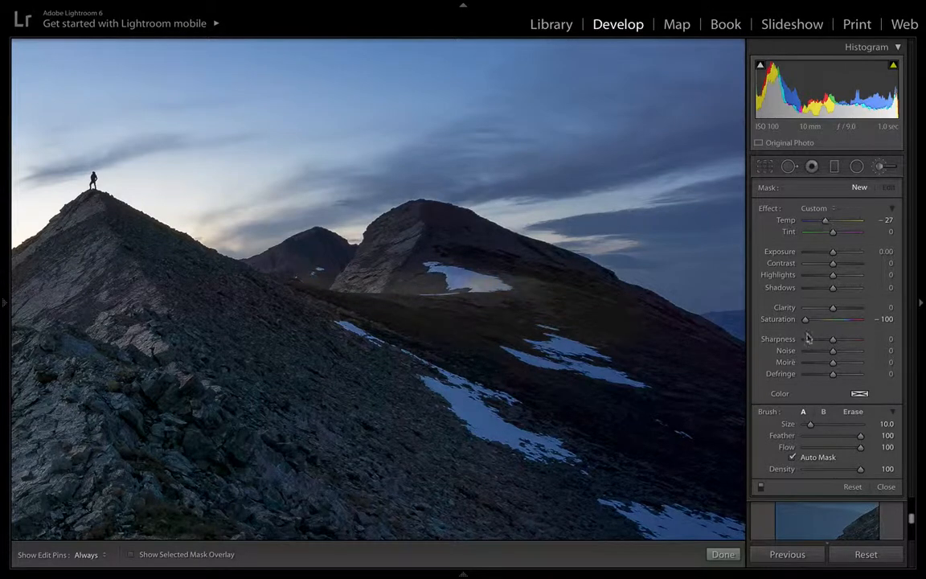
{"action": "left_click_drag", "start_coordinate": [805, 322], "coordinate": [832, 323]}
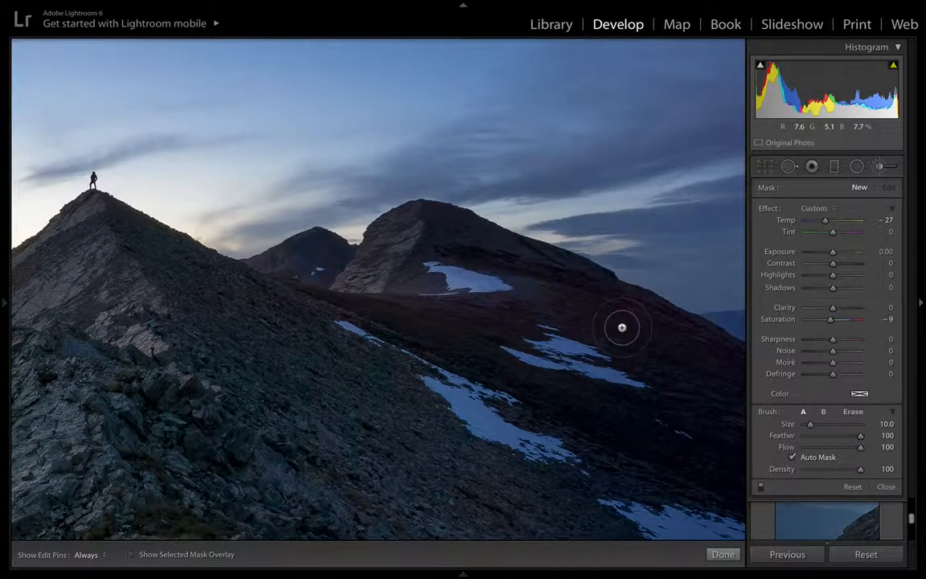
{"action": "key", "text": "h"}
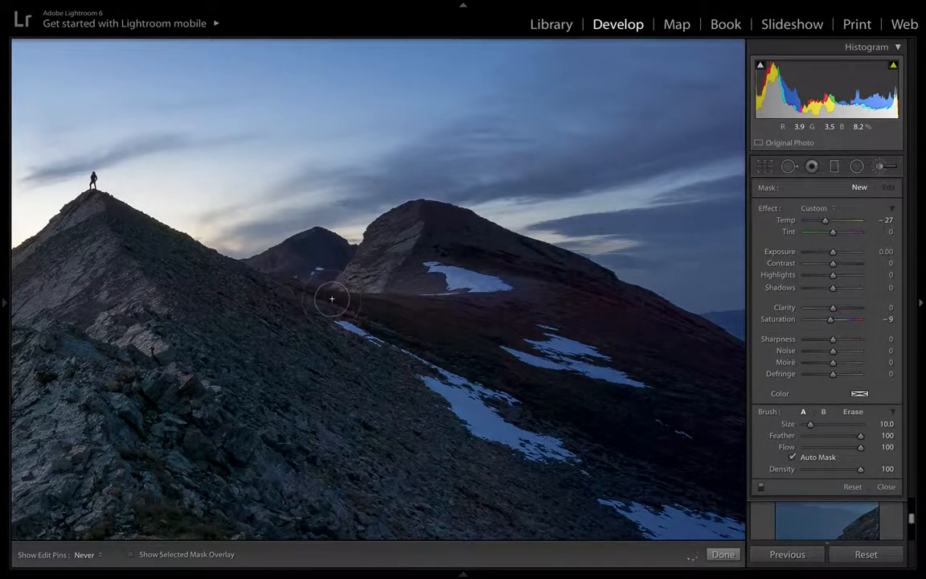
{"action": "key", "text": "h"}
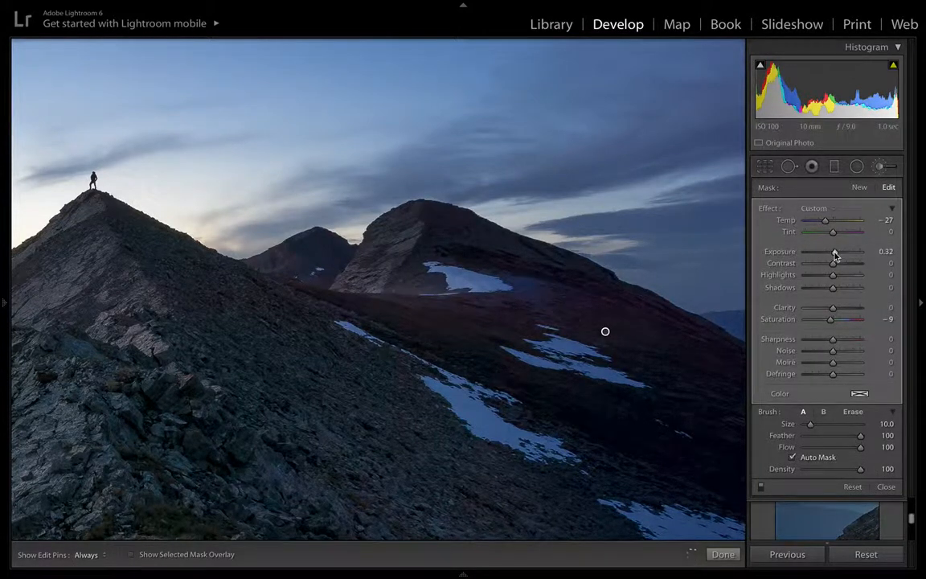
Step: Set the slope brush's Exposure to −0.25, Temp to −7, Highlights to −17 and Shadows to −4, and finish the brush
{"action": "left_click_drag", "start_coordinate": [835, 256], "coordinate": [832, 256]}
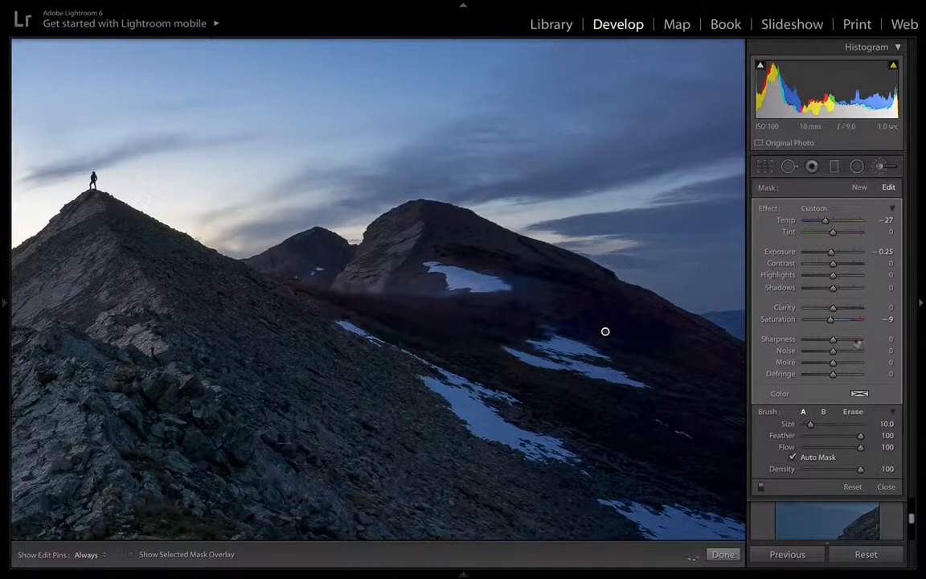
{"action": "left_click_drag", "start_coordinate": [827, 221], "coordinate": [830, 222]}
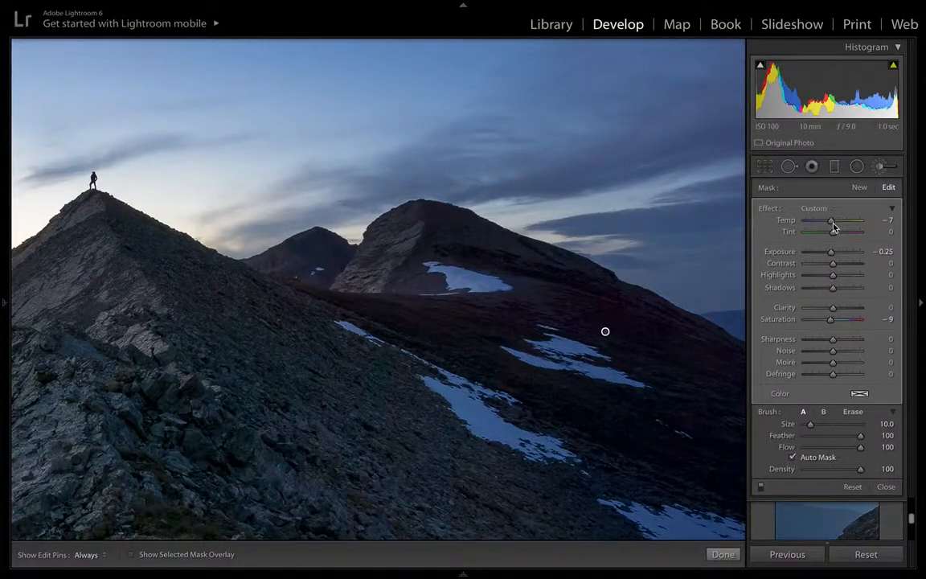
{"action": "key", "text": "h"}
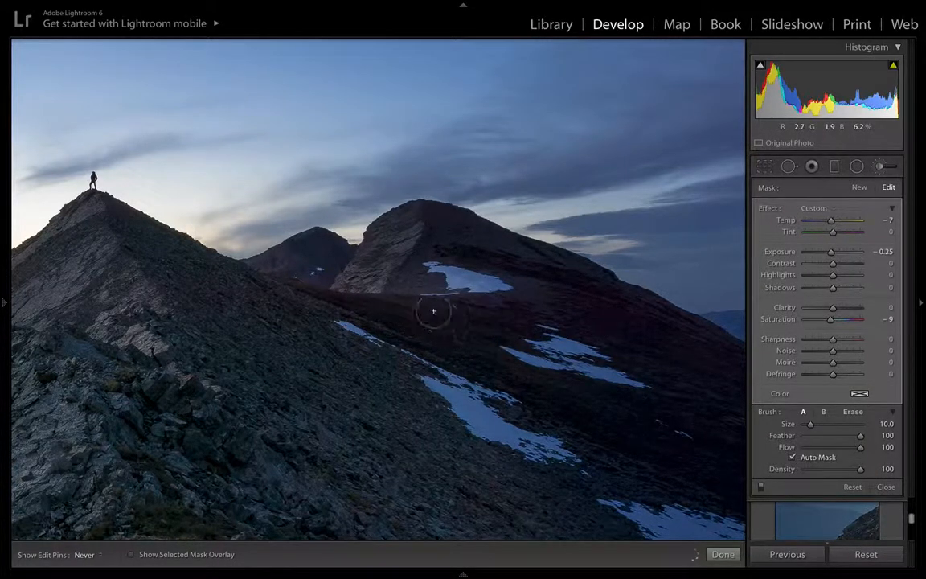
{"action": "key", "text": "h"}
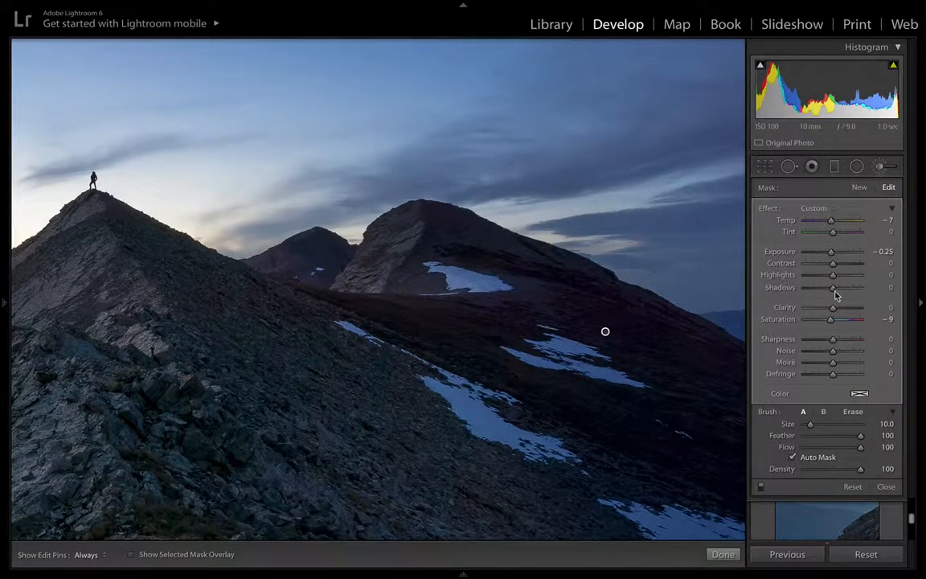
{"action": "left_click_drag", "start_coordinate": [833, 289], "coordinate": [828, 275]}
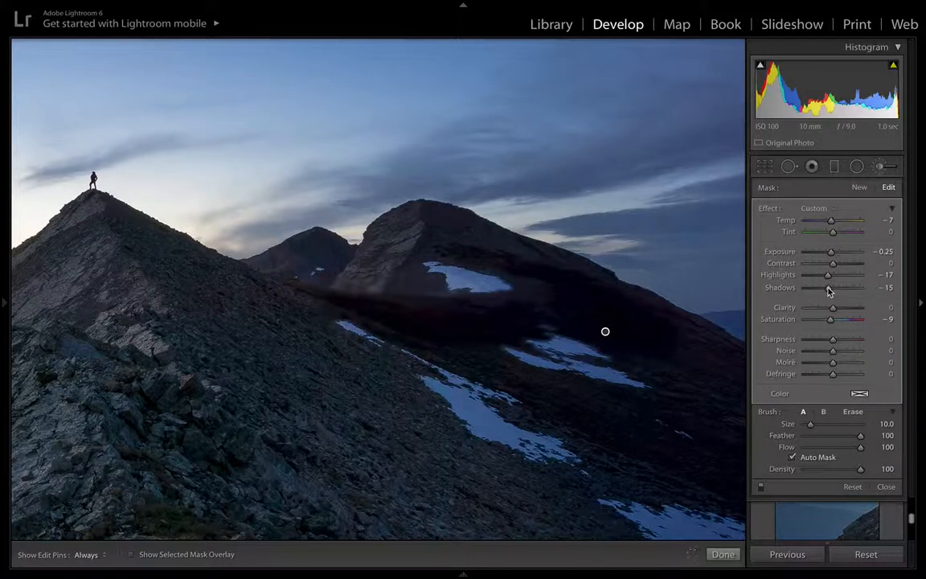
{"action": "left_click_drag", "start_coordinate": [830, 288], "coordinate": [833, 287]}
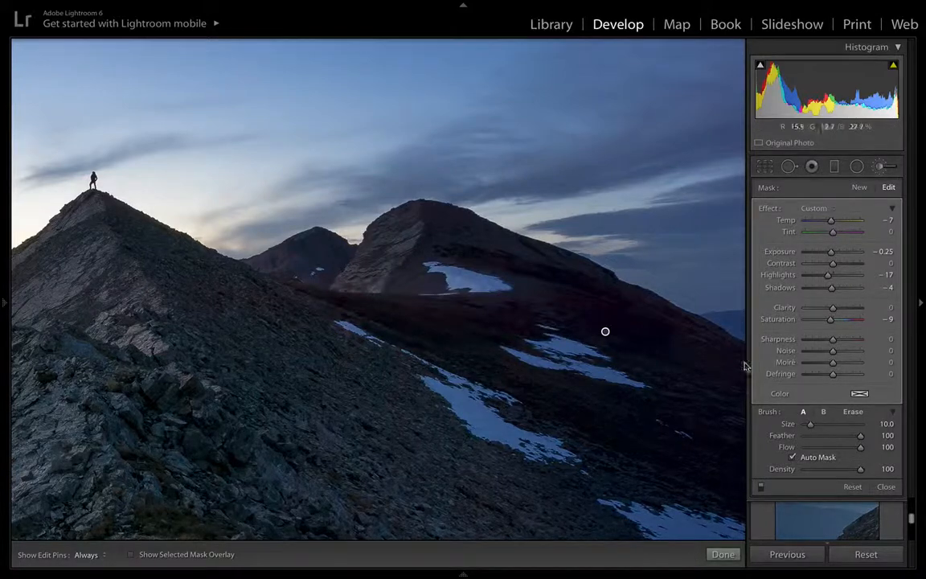
{"action": "left_click", "coordinate": [723, 553]}
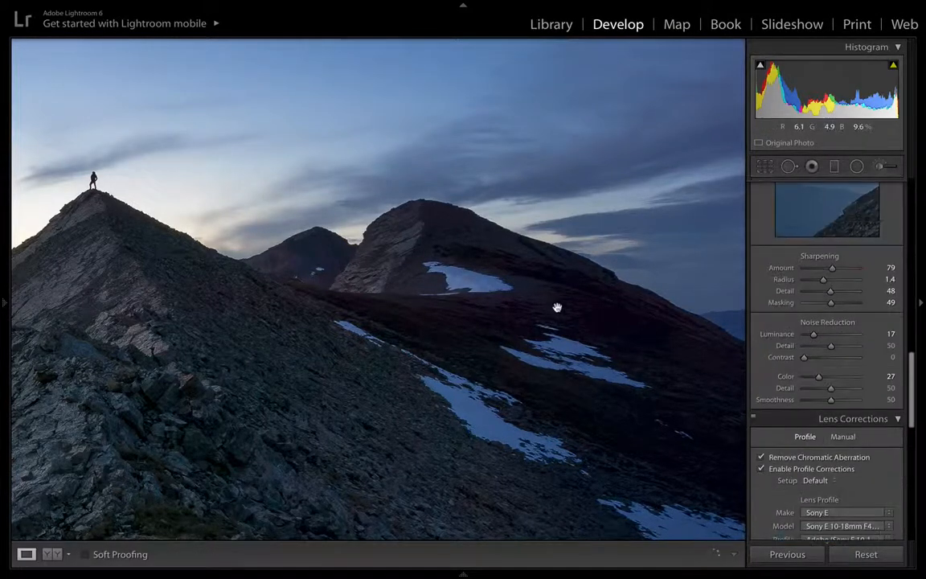
Step: Add a graduated filter with the Darken Bottom preset (Exposure −0.71) across the lower part of the whole photo and finish the filter
{"action": "left_click", "coordinate": [547, 308]}
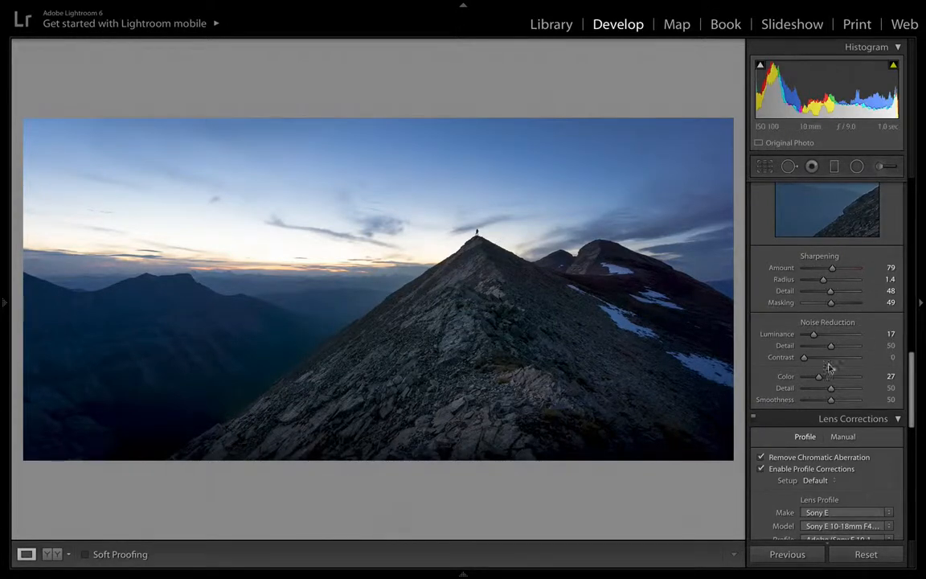
{"action": "left_click", "coordinate": [834, 167]}
{"action": "left_click", "coordinate": [835, 206]}
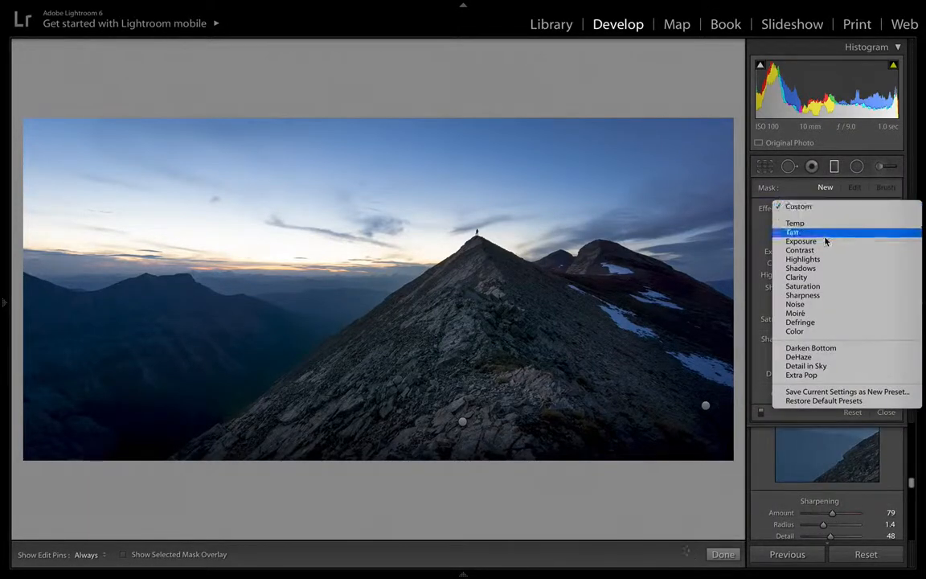
{"action": "left_click", "coordinate": [818, 347]}
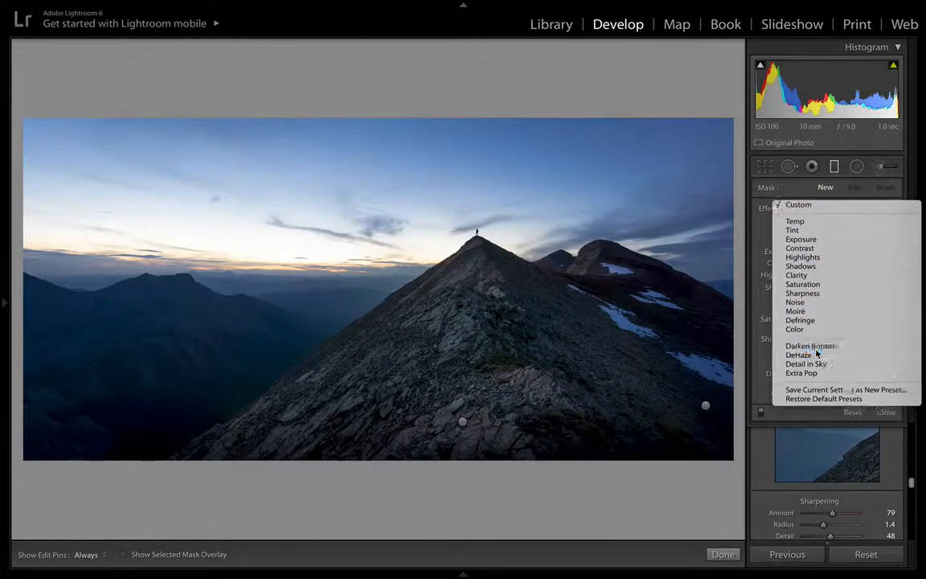
{"action": "left_click_drag", "start_coordinate": [403, 450], "coordinate": [411, 361]}
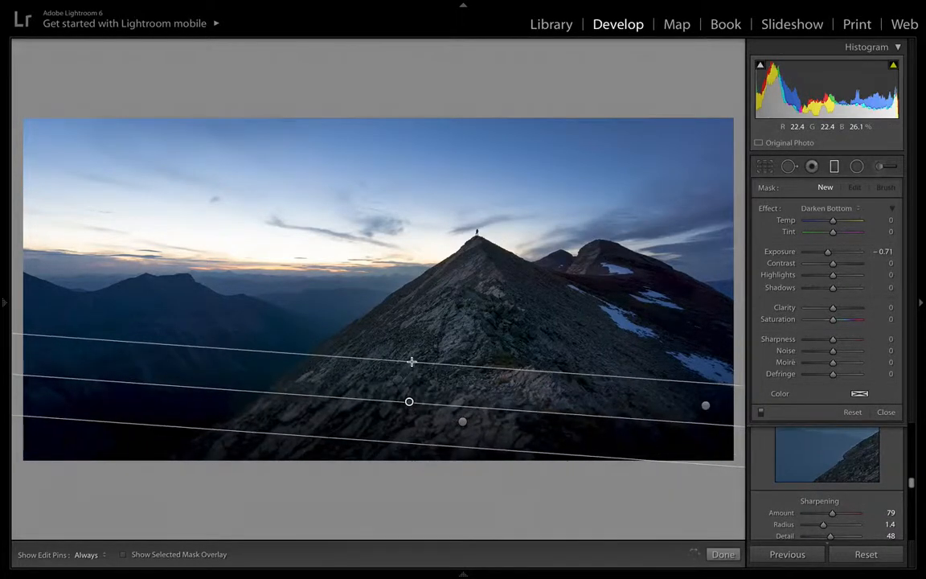
{"action": "left_click", "coordinate": [722, 554]}
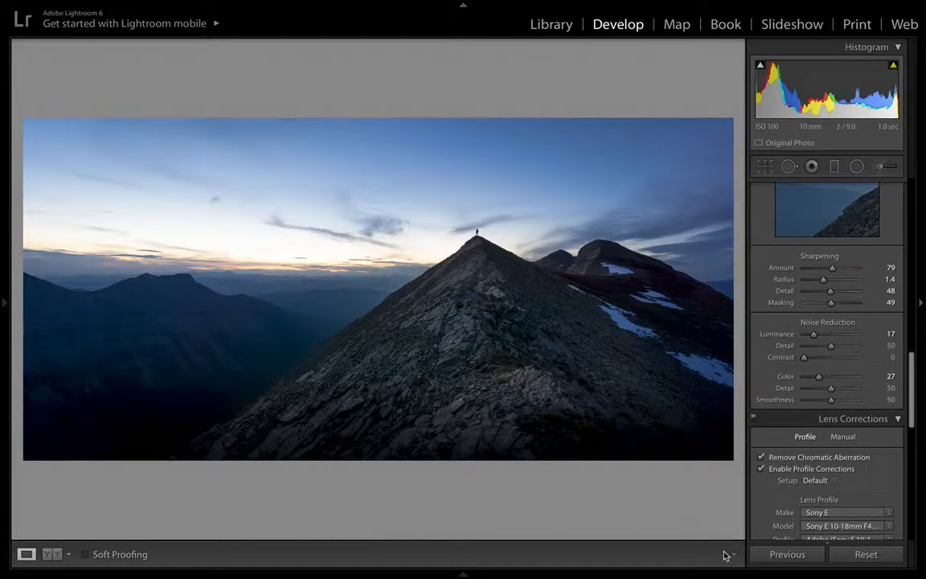
Step: Compare the new edit side by side with its before state, and select the five-star version of the photo in the Library grid
{"action": "scroll", "coordinate": [819, 386], "scroll_direction": "up", "scroll_amount": 10}
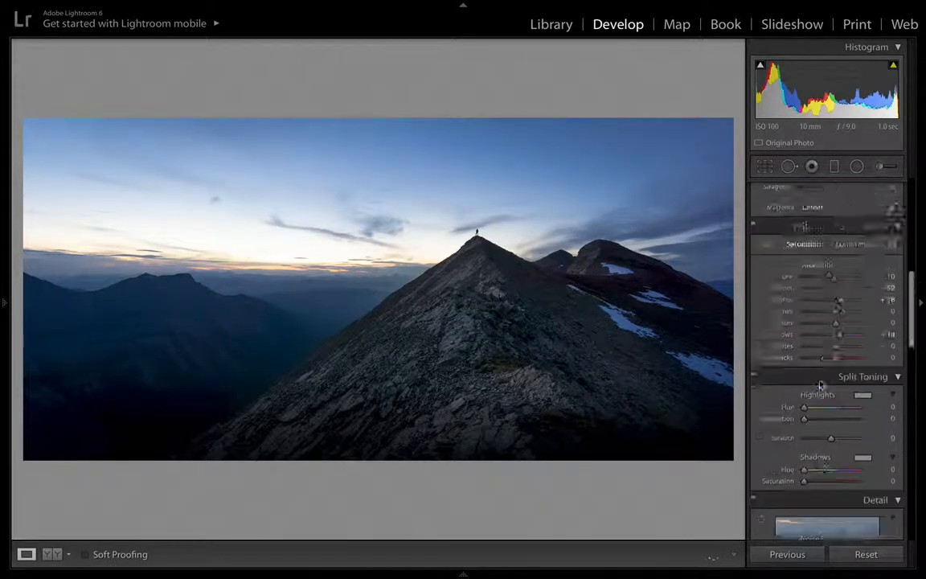
{"action": "scroll", "coordinate": [819, 385], "scroll_direction": "down", "scroll_amount": 1}
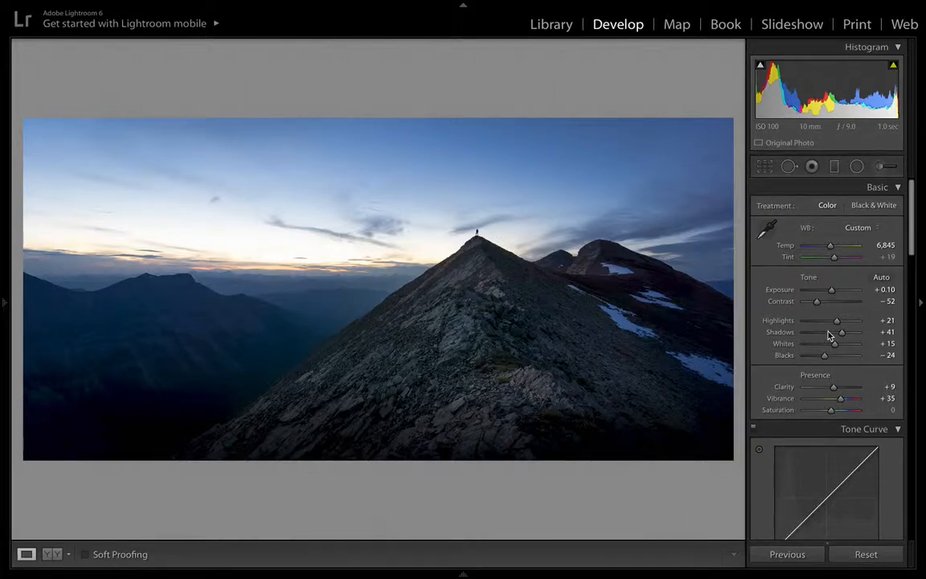
{"action": "key", "text": "y"}
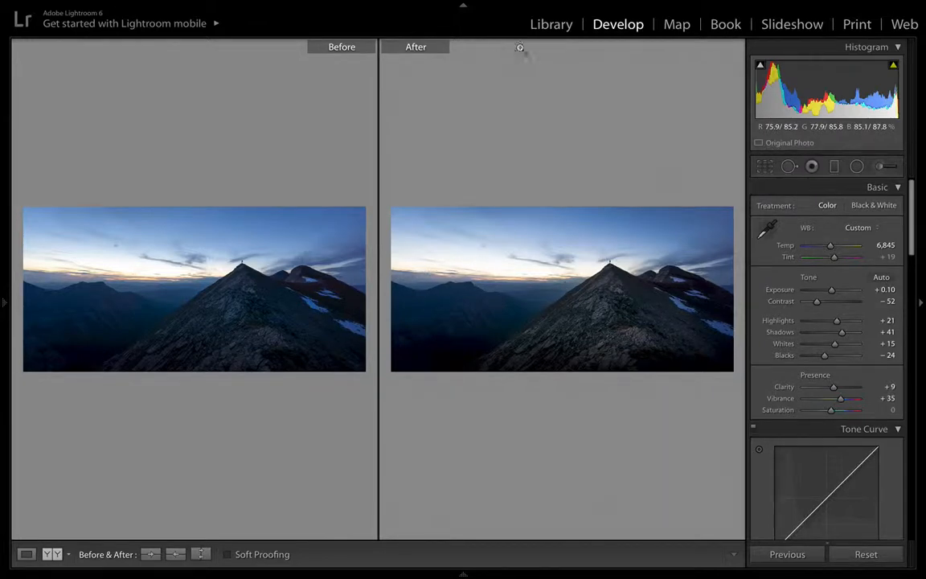
{"action": "left_click", "coordinate": [549, 25]}
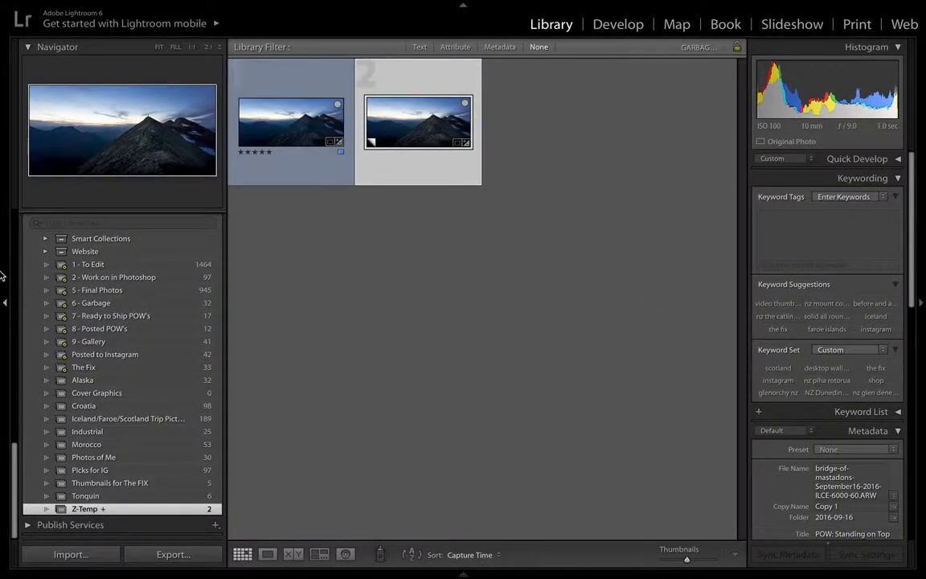
{"action": "left_click", "coordinate": [87, 129]}
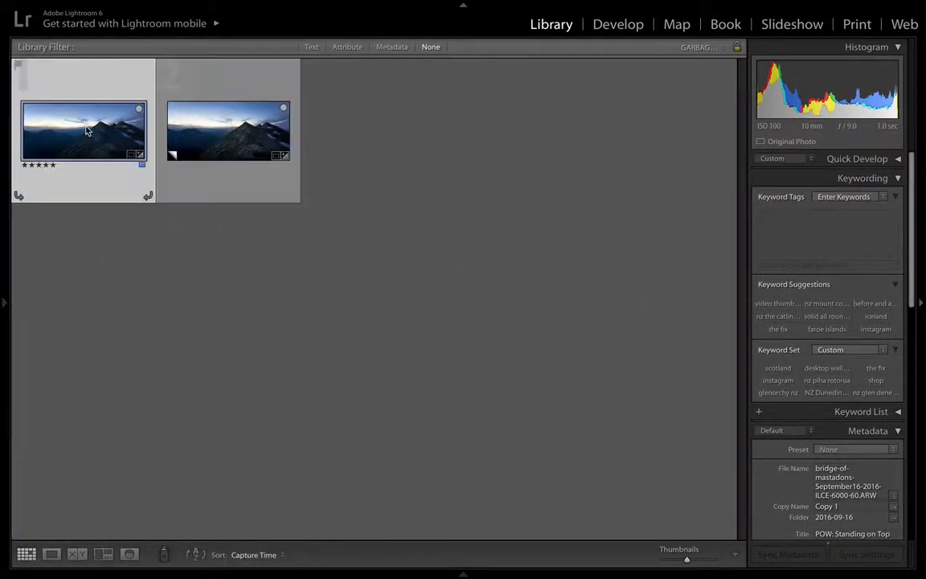